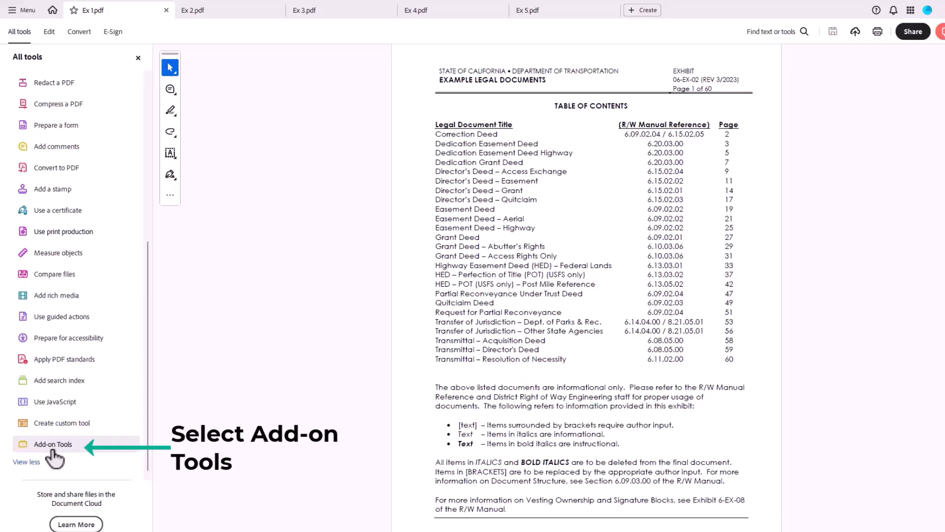
Step: In the E-Sticker Style 4 properties, set the title to Exhibit, the footer to Footer, the background to Blue and the auto-increment prefix to EX-
left_click(52, 446)
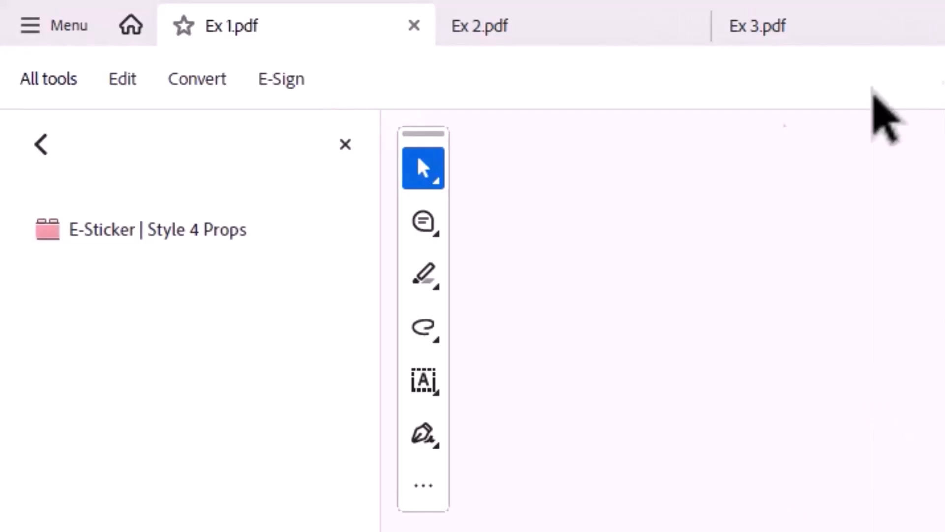
left_click(187, 231)
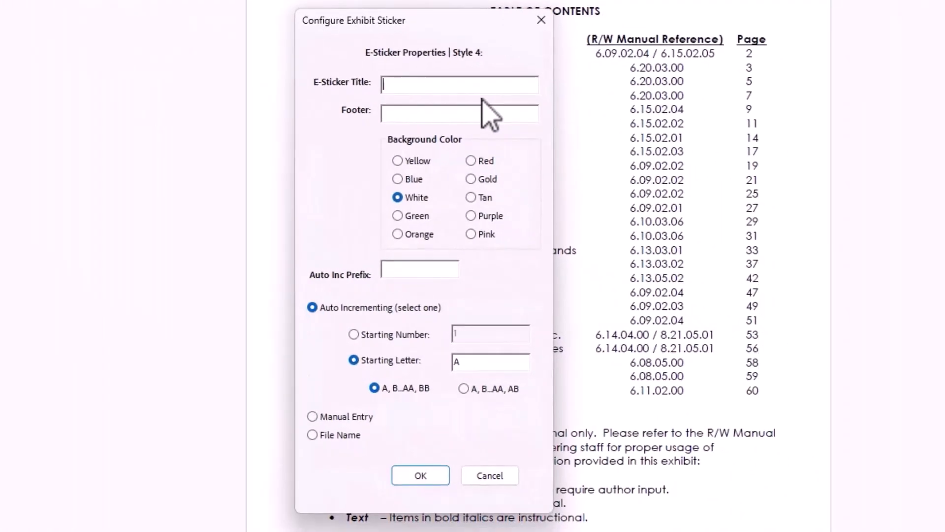
type("Exhibit")
type("Footer")
left_click(414, 180)
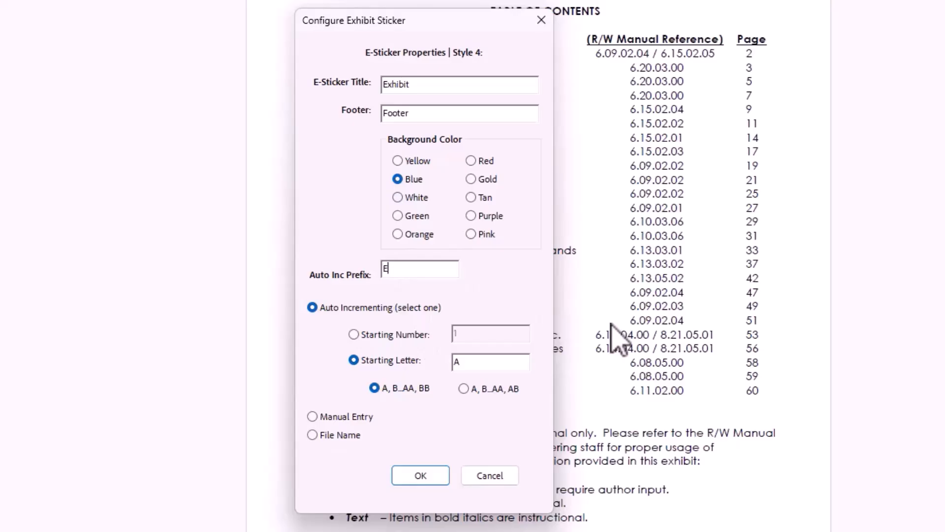
type("EX-")
Step: Set the sticker auto-incrementing to a starting number of 001 and apply the sticker settings
left_click(378, 329)
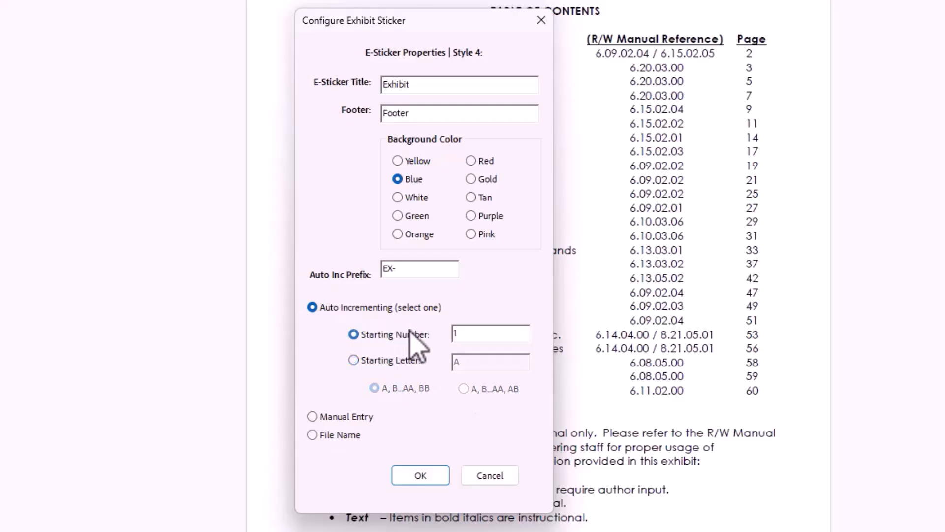
left_click_drag(497, 334, 355, 334)
type("001")
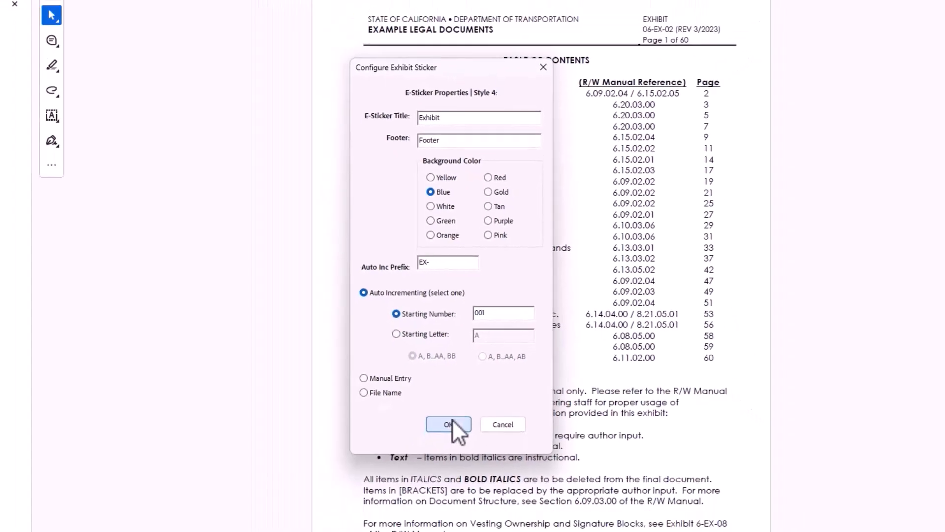
left_click(424, 474)
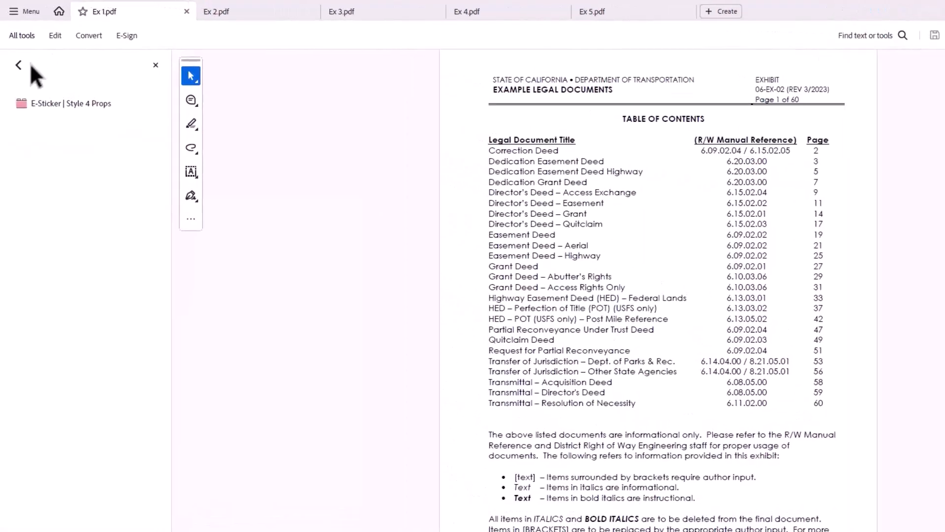
Step: Choose the E-Sticker stamp from the E-Sticker | All-in-One set and place five stickers, EX-001 to EX-005, down the left side of the page
left_click(19, 64)
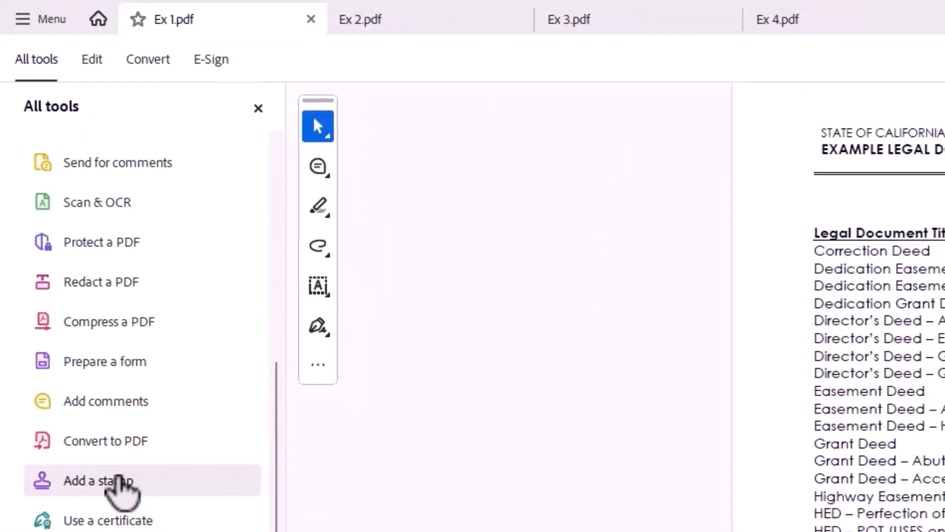
left_click(119, 479)
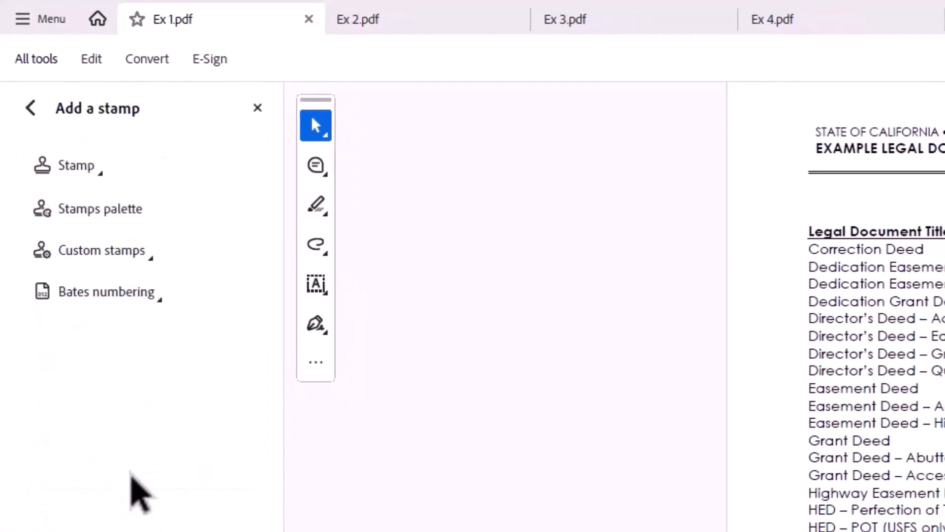
left_click(83, 170)
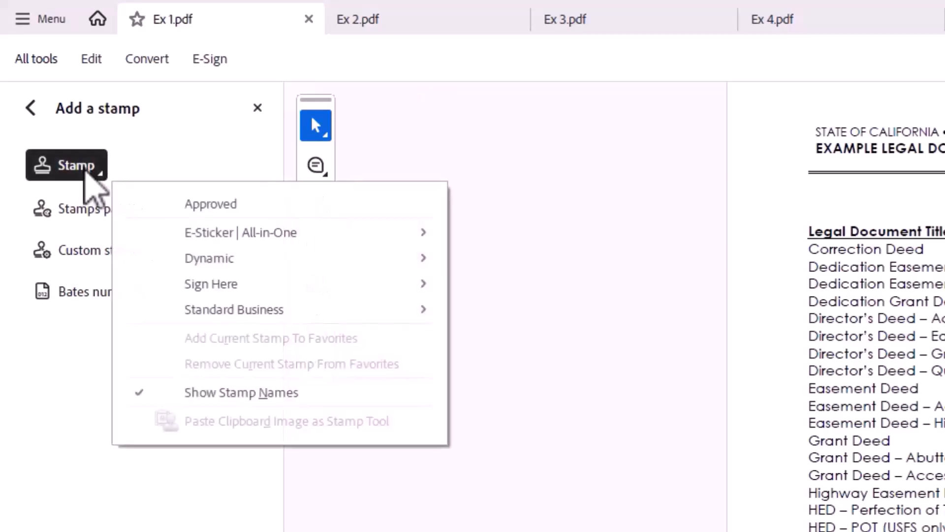
mouse_move(223, 232)
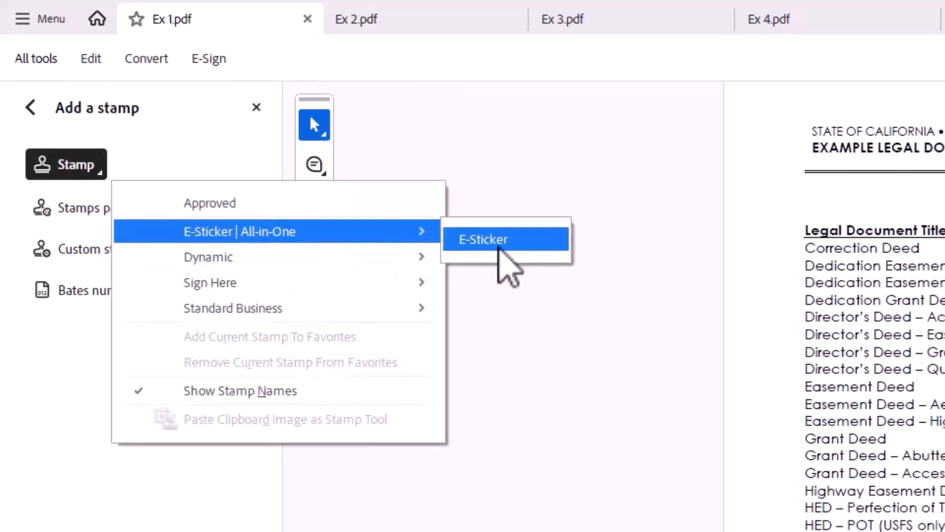
left_click(495, 243)
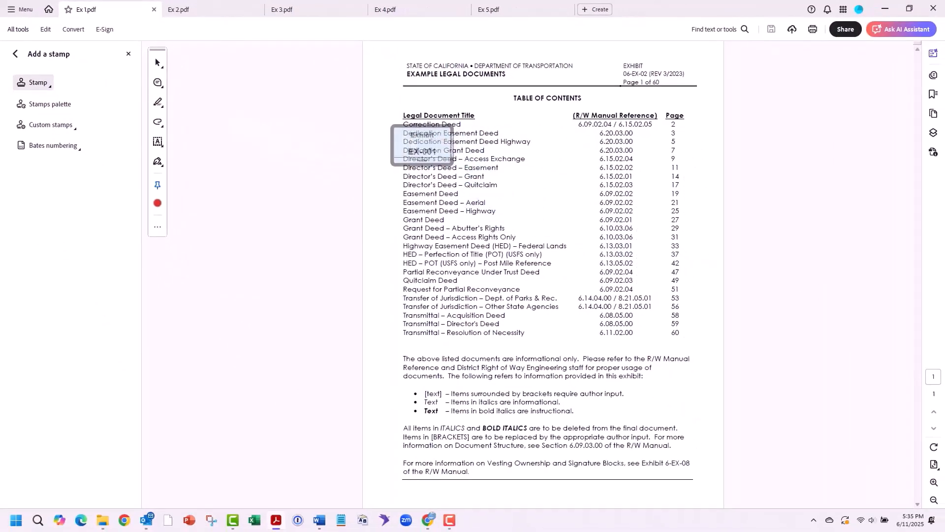
left_click(422, 146)
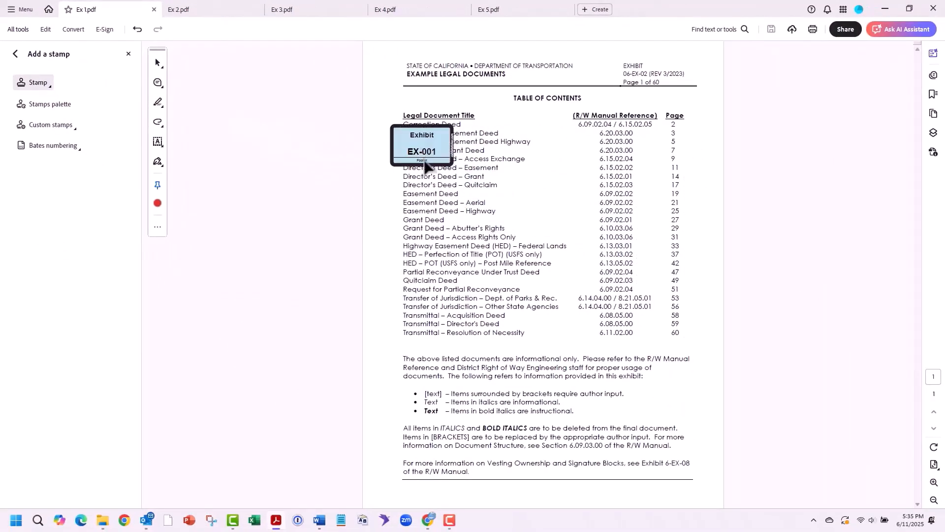
left_click(418, 209)
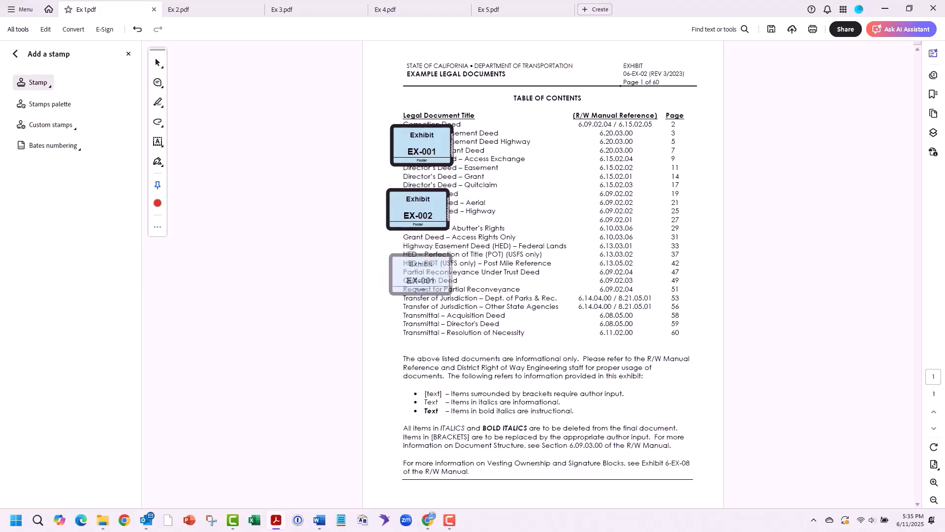
left_click(420, 274)
left_click(421, 340)
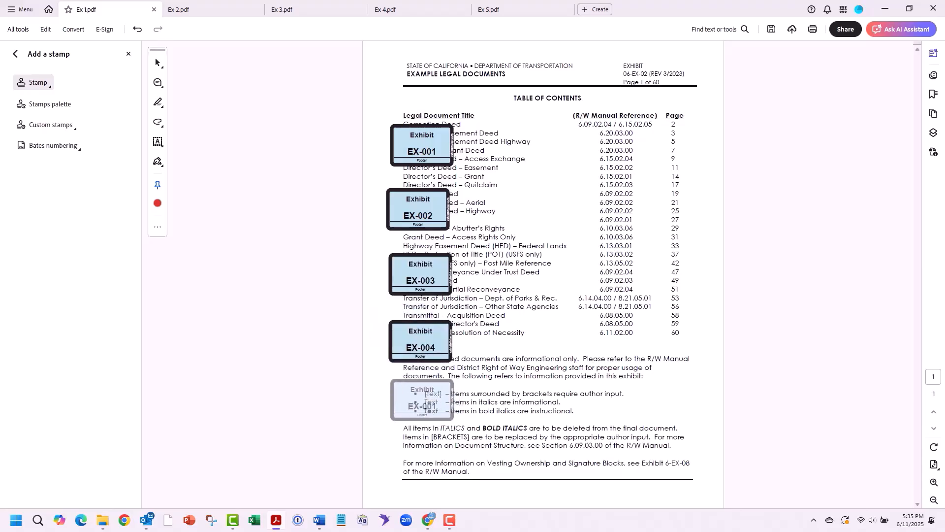
left_click(422, 397)
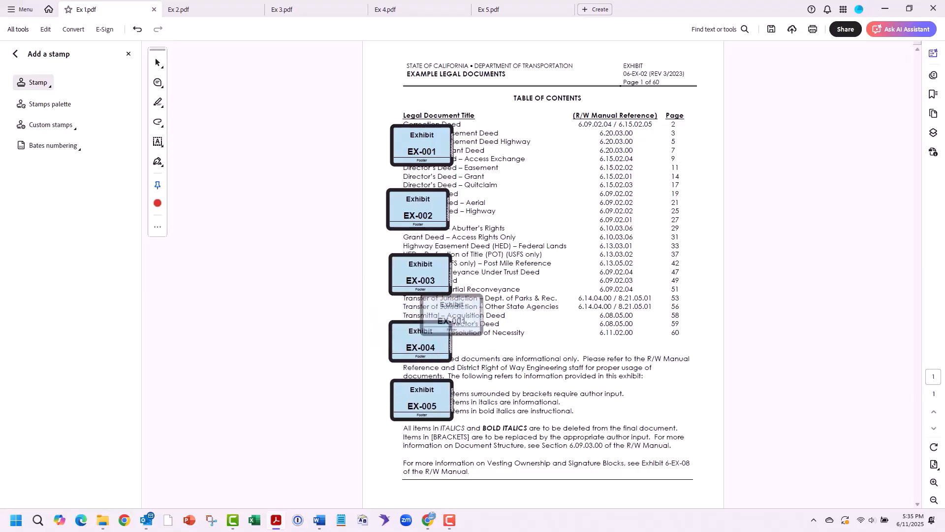
key("Escape")
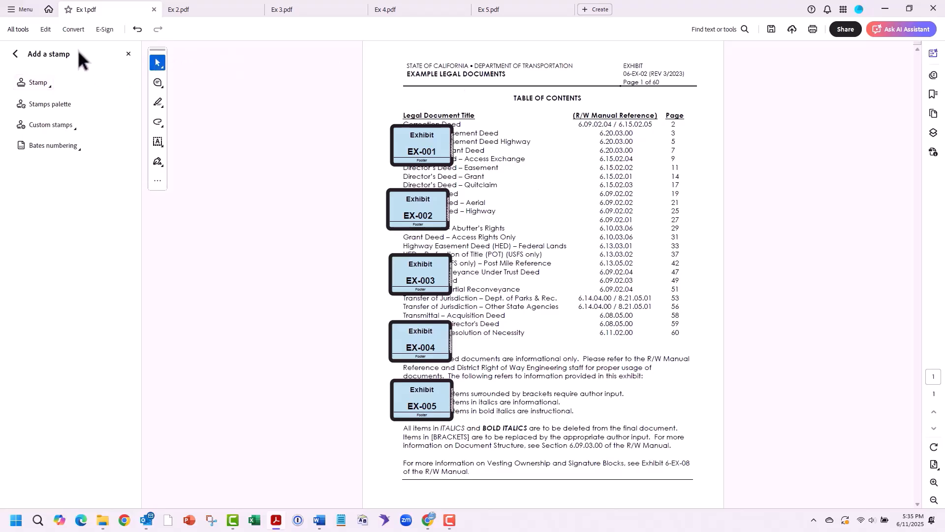
Step: Reopen the E-Sticker Style 4 properties and switch the auto-incrementing to a starting letter of A
left_click(16, 54)
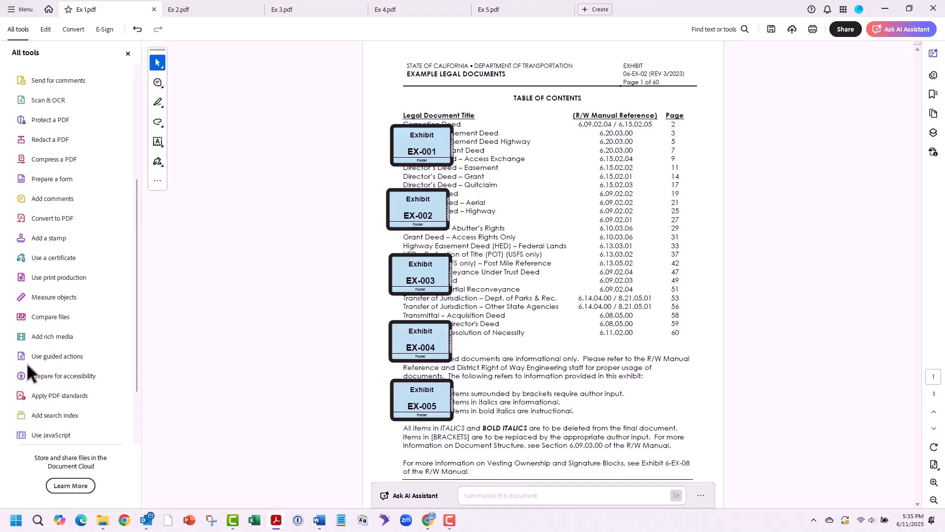
scroll(26, 374, "down", 3)
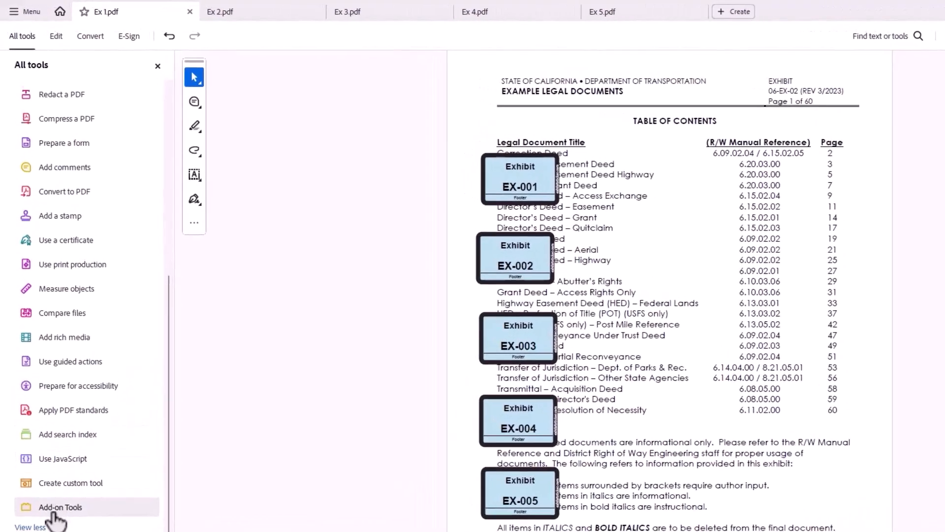
left_click(51, 511)
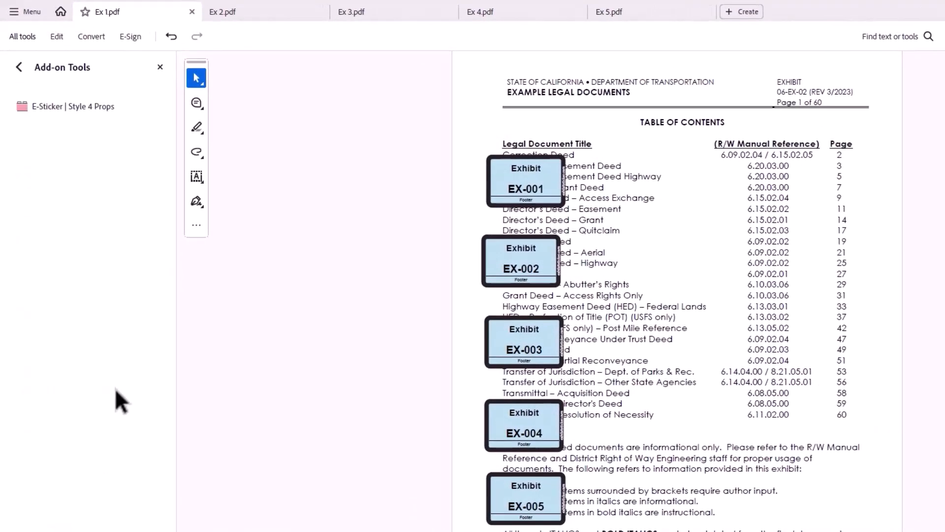
left_click(65, 105)
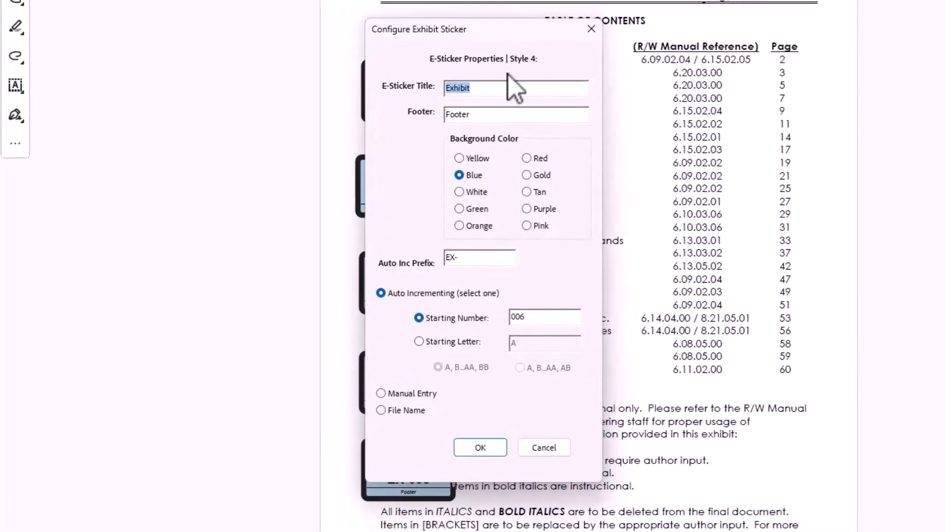
left_click(448, 342)
left_click(480, 448)
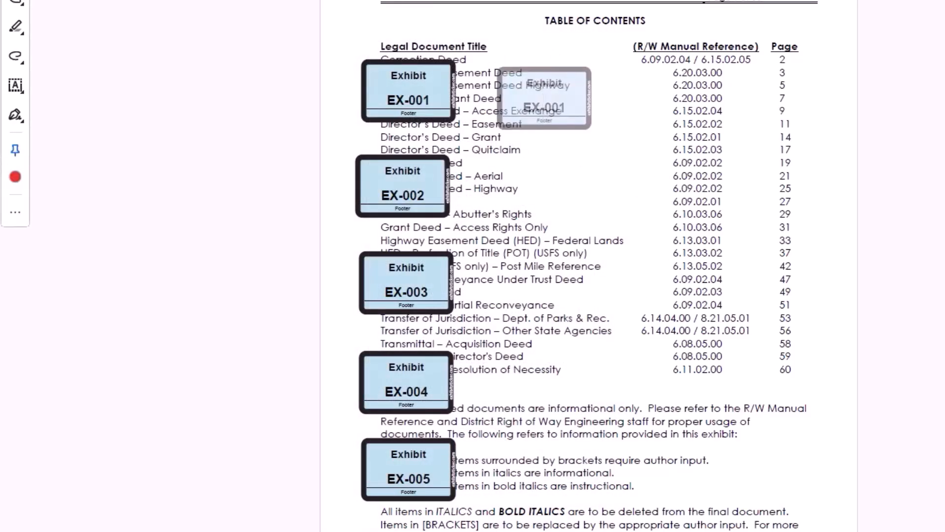
Step: Place four lettered stickers, EX-A to EX-D, in a column beside the numbered ones
left_click(544, 96)
left_click(535, 186)
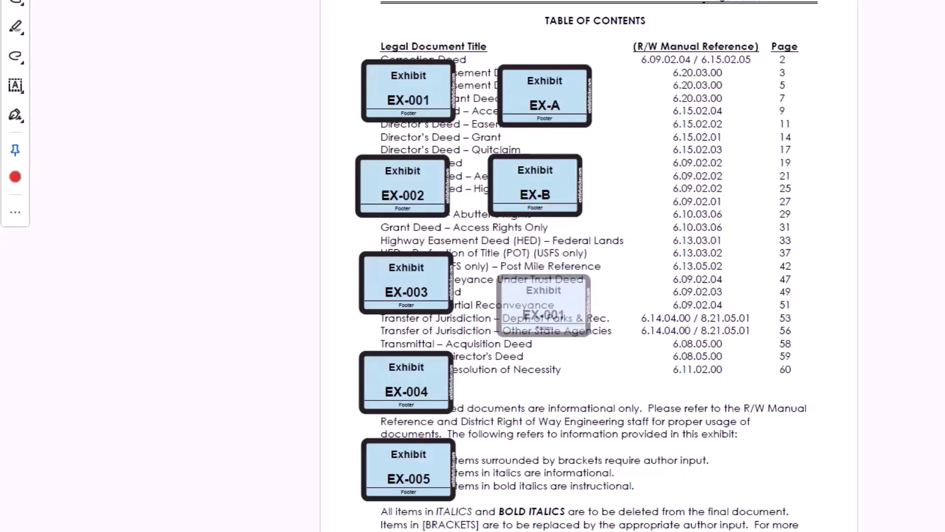
left_click(528, 285)
left_click(527, 375)
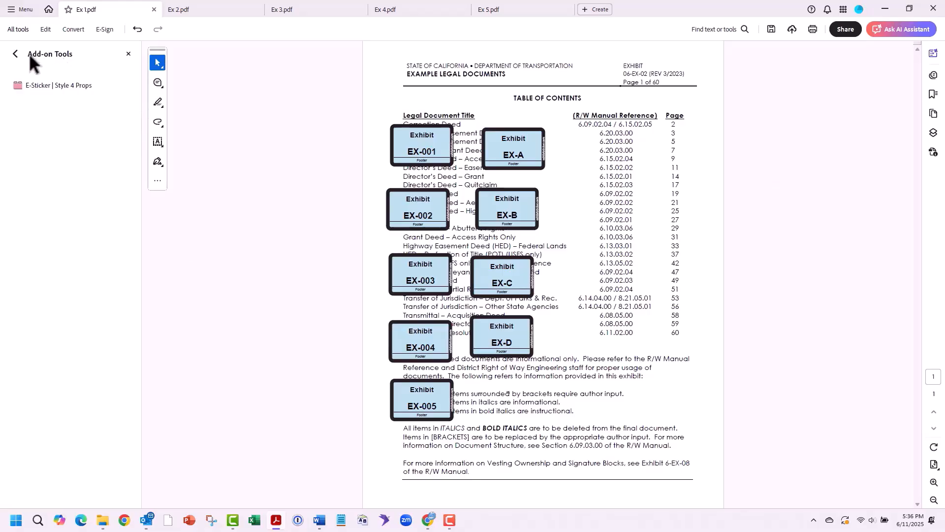
Step: Change the E-Sticker Style 4 numbering method to Manual Entry and apply it
left_click(34, 85)
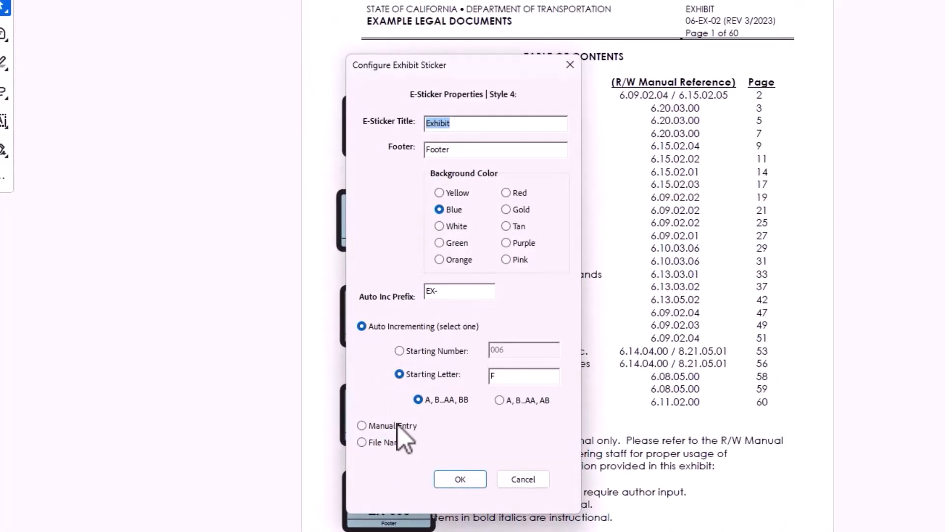
left_click(399, 427)
left_click(449, 479)
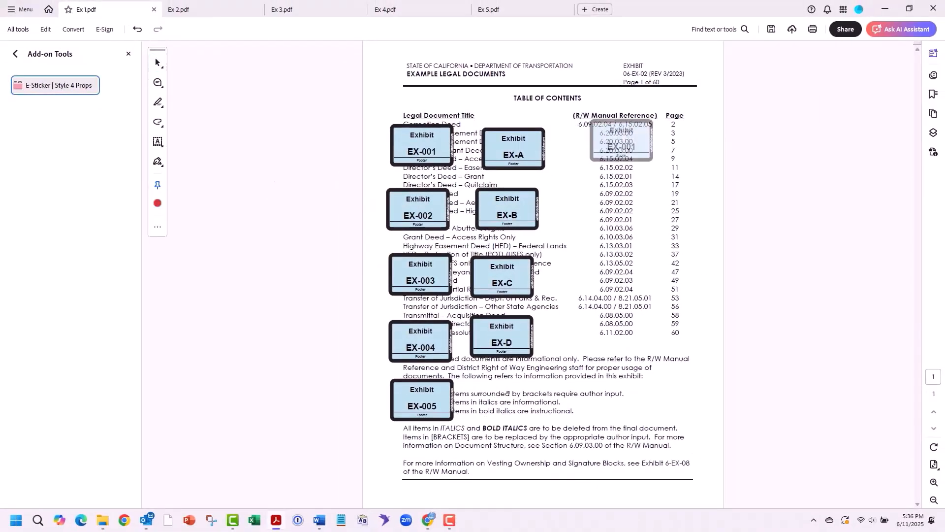
Step: Place two stickers over the R/W Manual Reference column, entering the exhibit numbers 1 and 2 for them
left_click(621, 139)
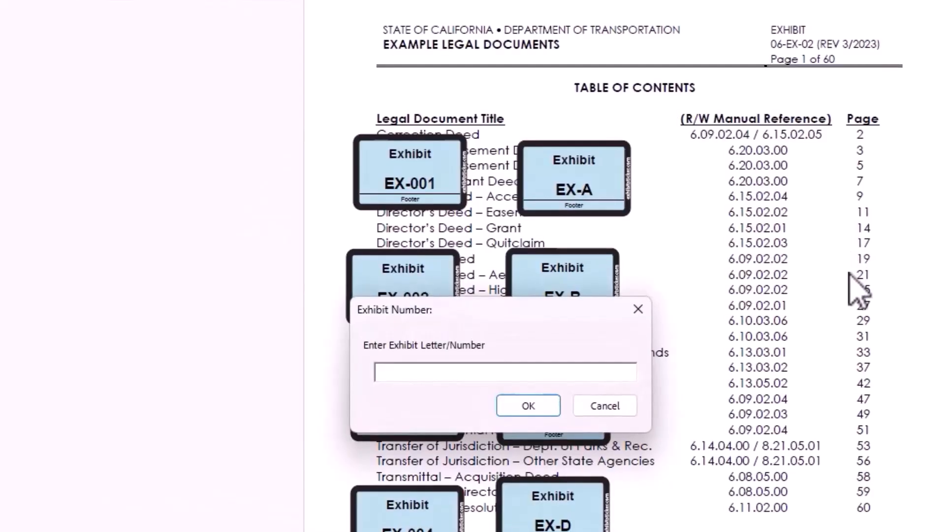
type("1")
key("Return")
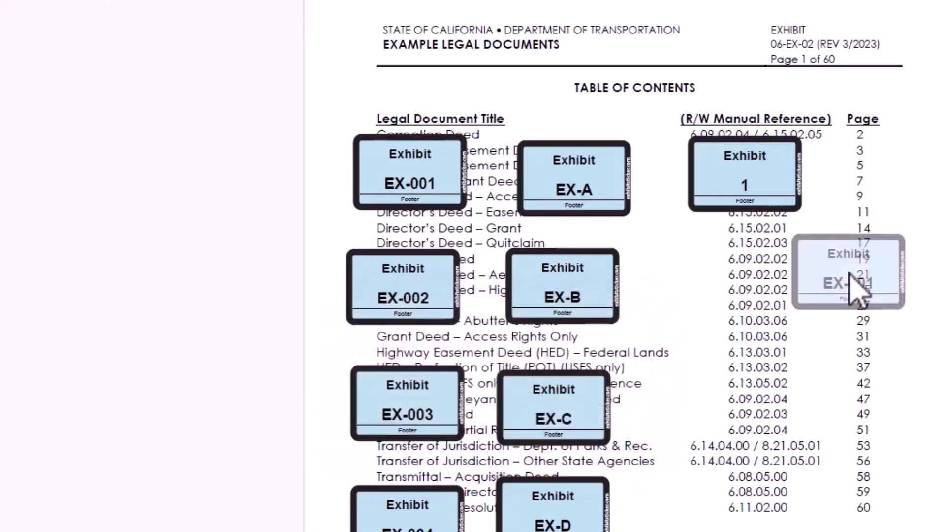
left_click(746, 320)
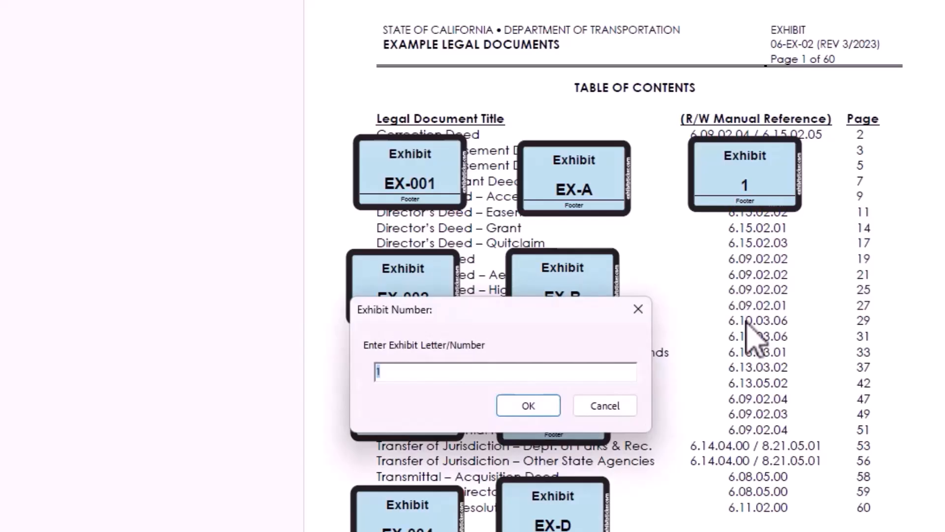
type("2")
key("Return")
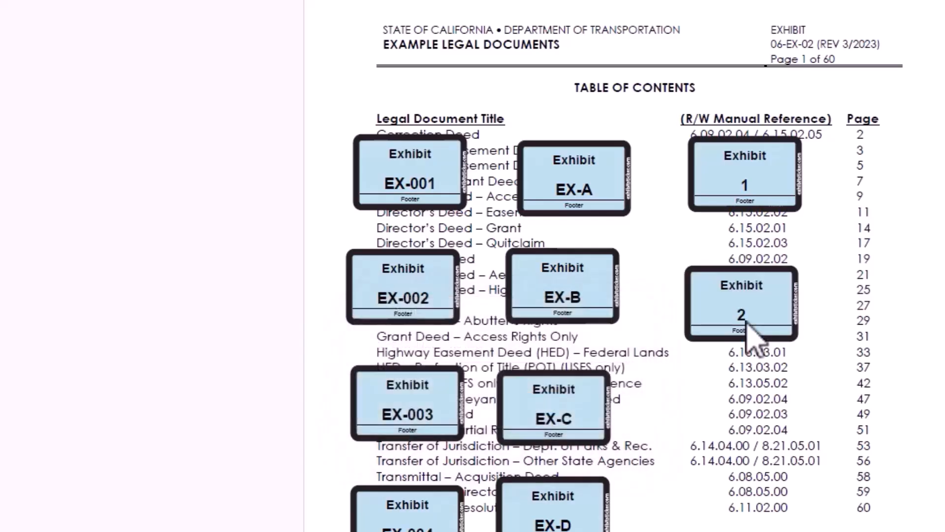
key("Escape")
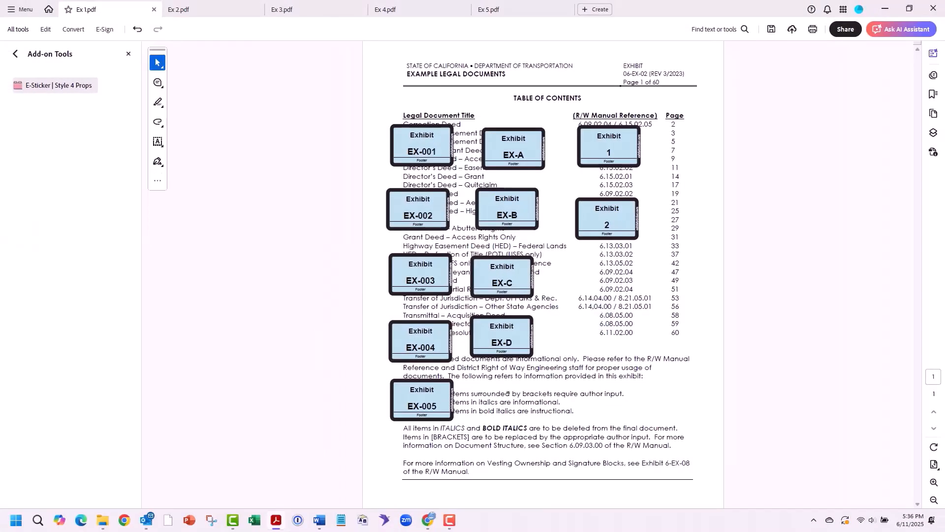
Step: Change the E-Sticker Style 4 numbering method to File Name and apply it
left_click(66, 86)
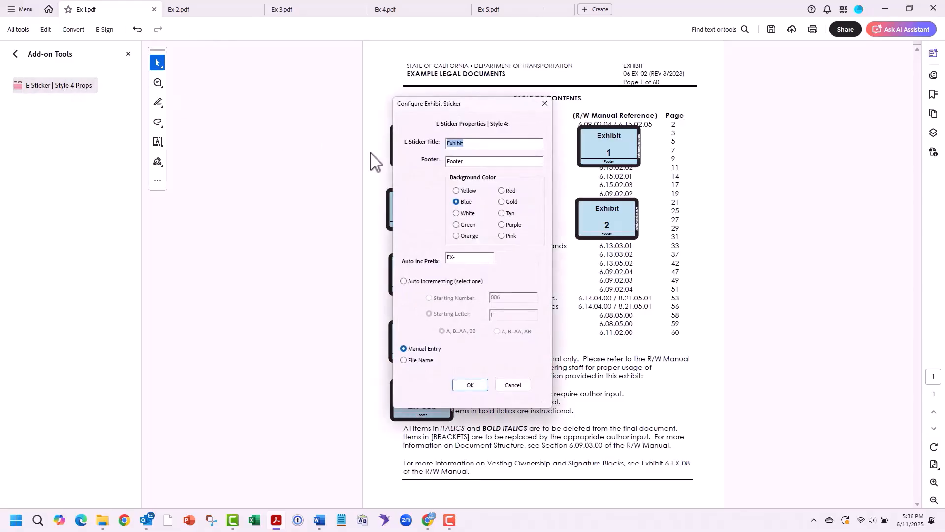
left_click(417, 360)
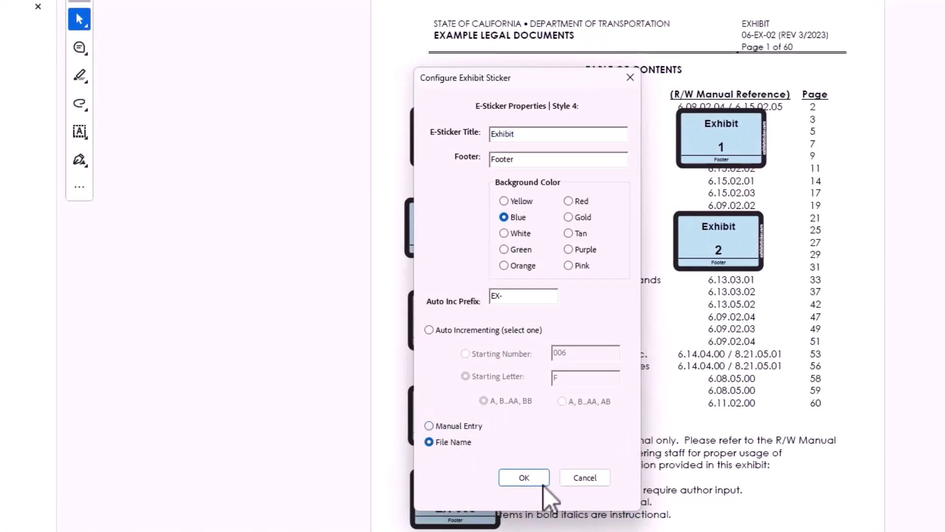
left_click(530, 474)
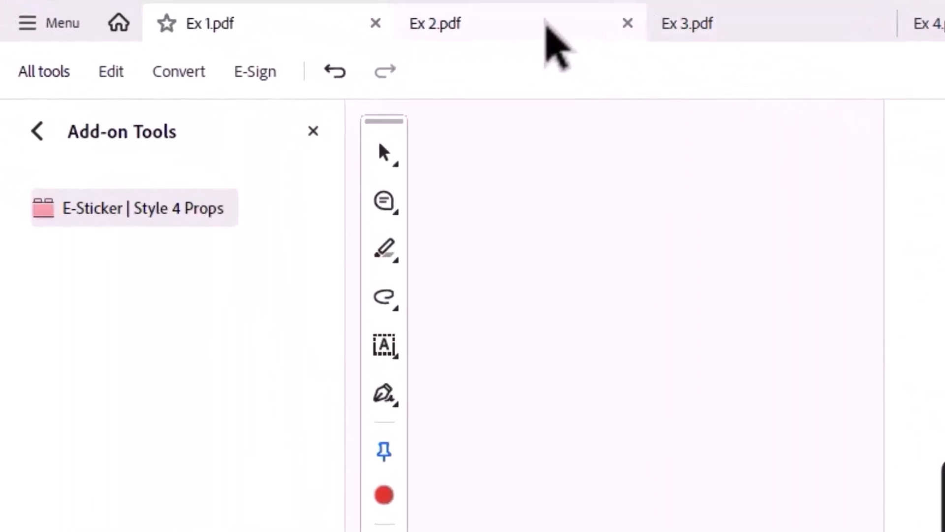
Step: Place a file-name exhibit sticker near the lower-right corner of the page in each of Ex 2.pdf through Ex 5.pdf
left_click(500, 24)
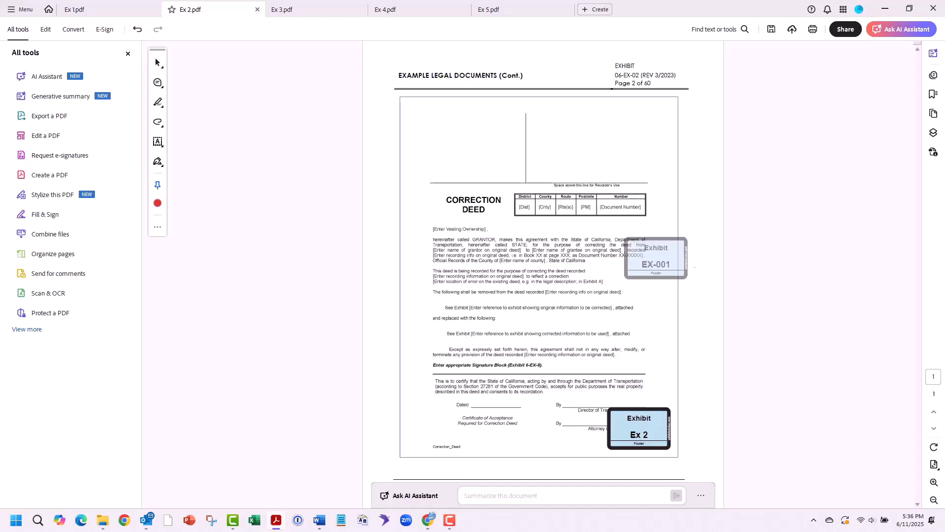
left_click(303, 5)
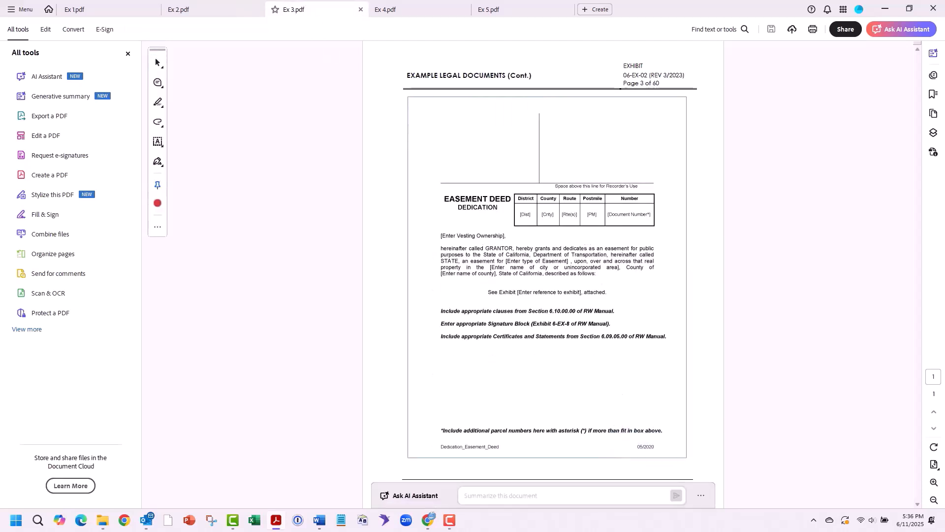
left_click(394, 7)
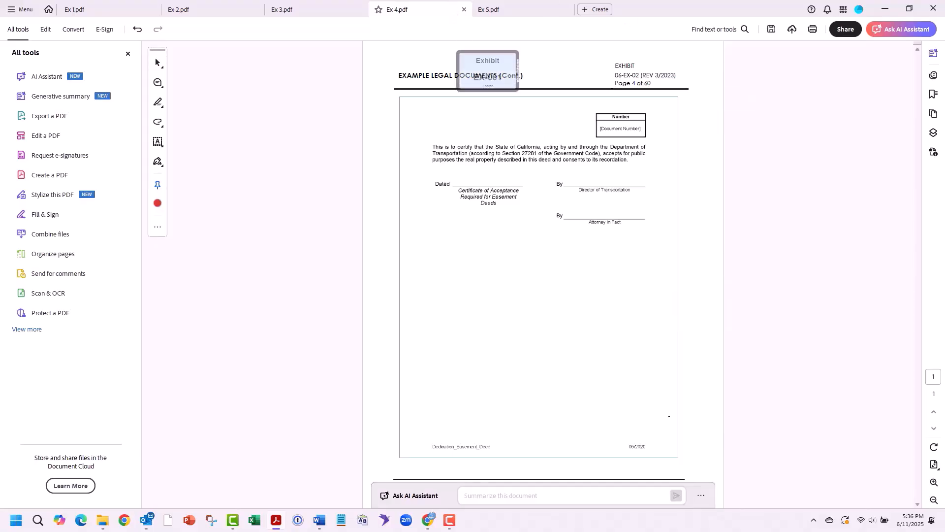
left_click(669, 427)
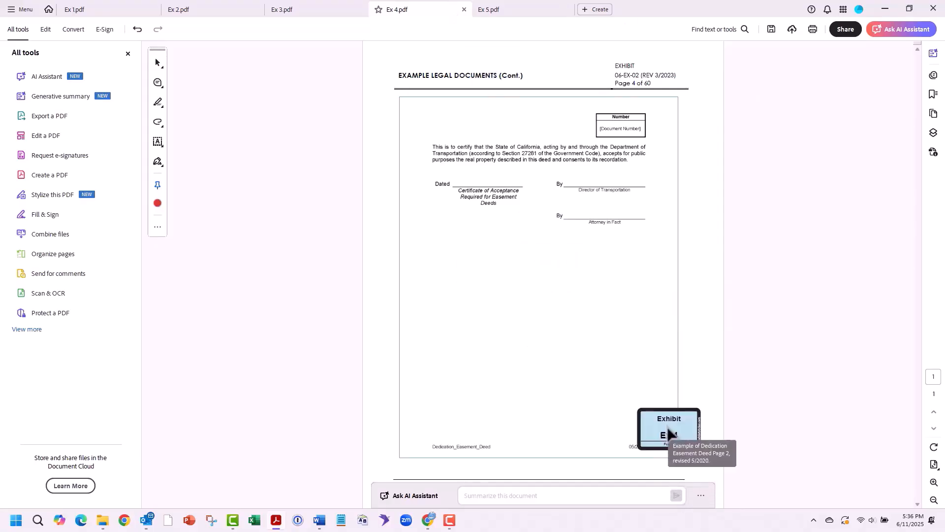
left_click(504, 8)
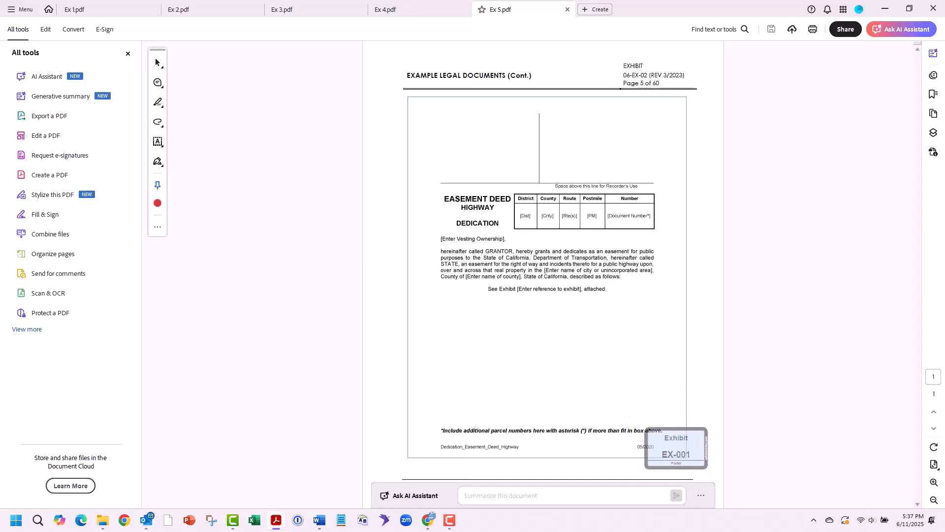
left_click(676, 448)
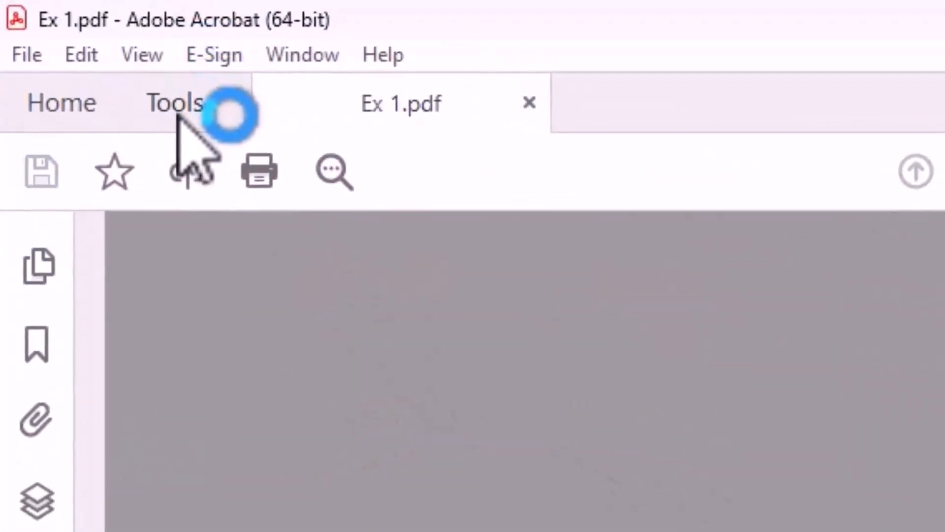
Step: Add the Add-on Tools set to the classic Acrobat interface for Ex 1.pdf
left_click(177, 118)
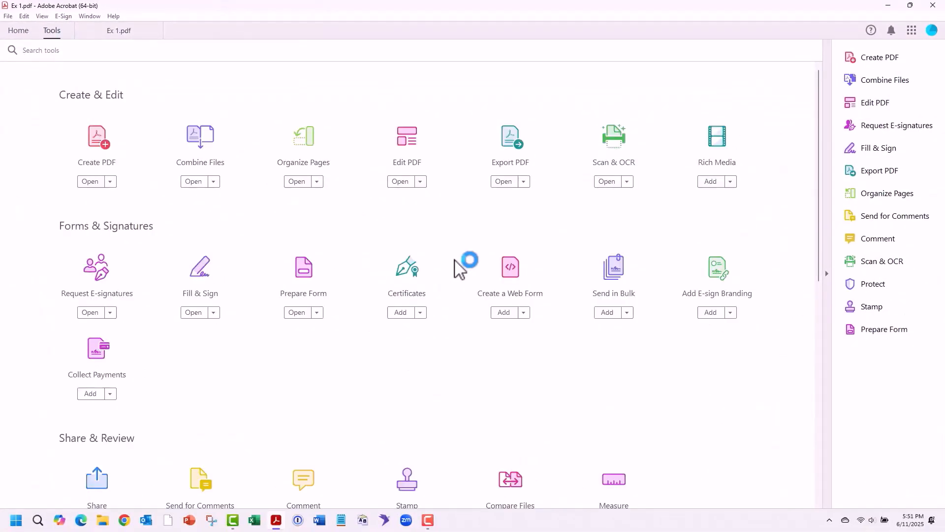
scroll(460, 268, "down", 10)
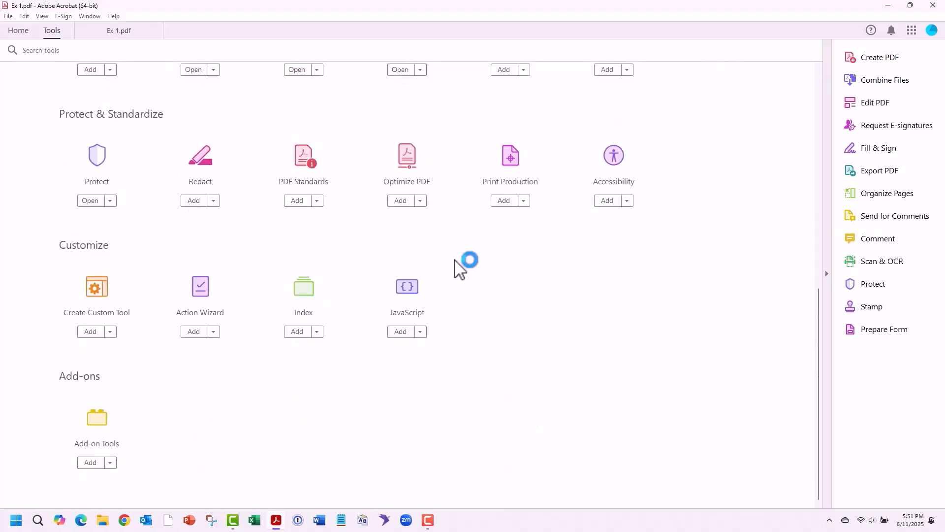
left_click(88, 464)
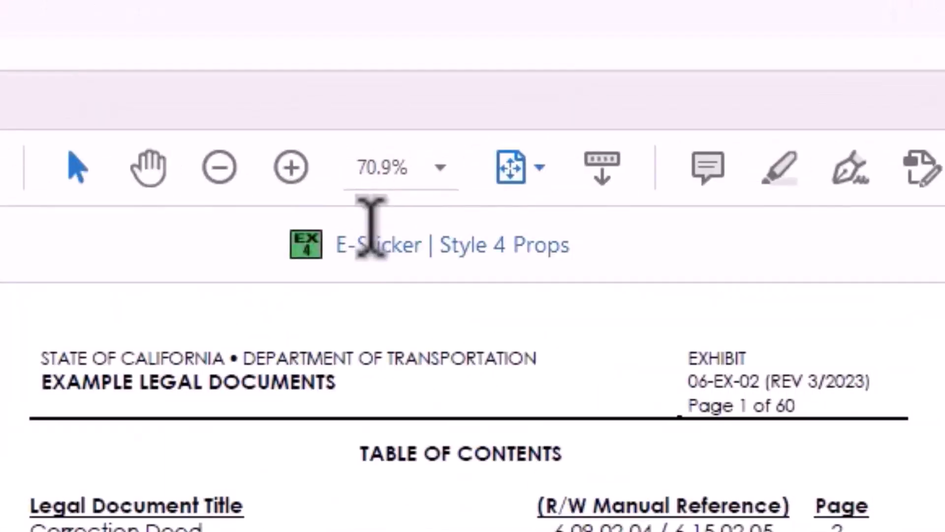
Step: Configure the E-Sticker Style 4 properties with a Green background and auto-incrementing from starting number 1, and apply them
left_click(374, 238)
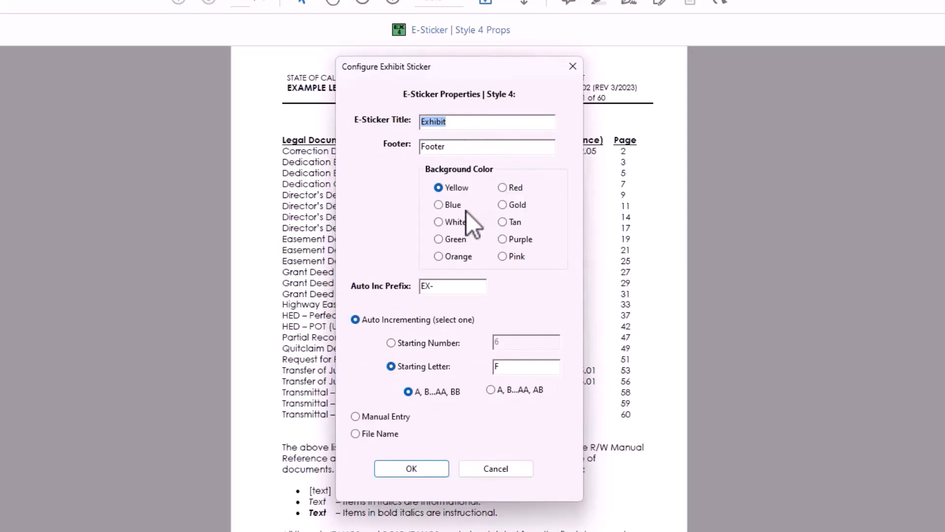
left_click(456, 243)
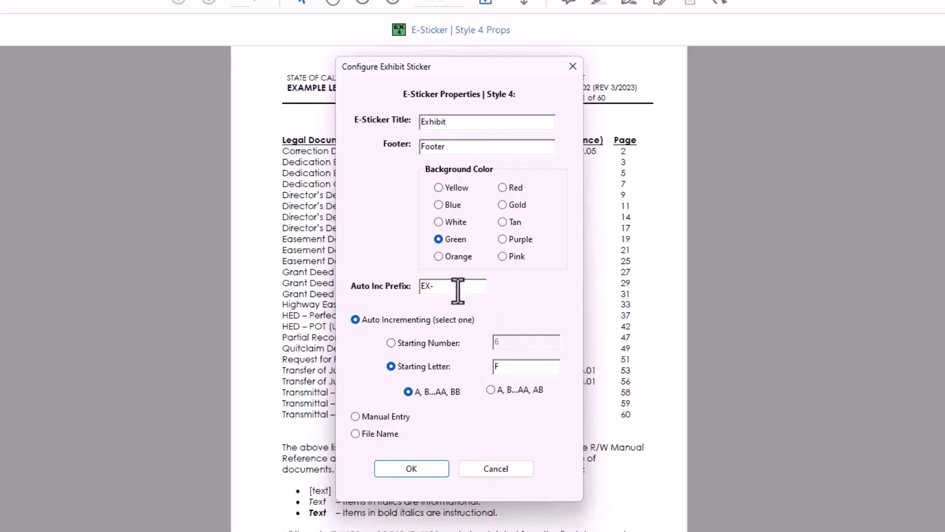
left_click(411, 342)
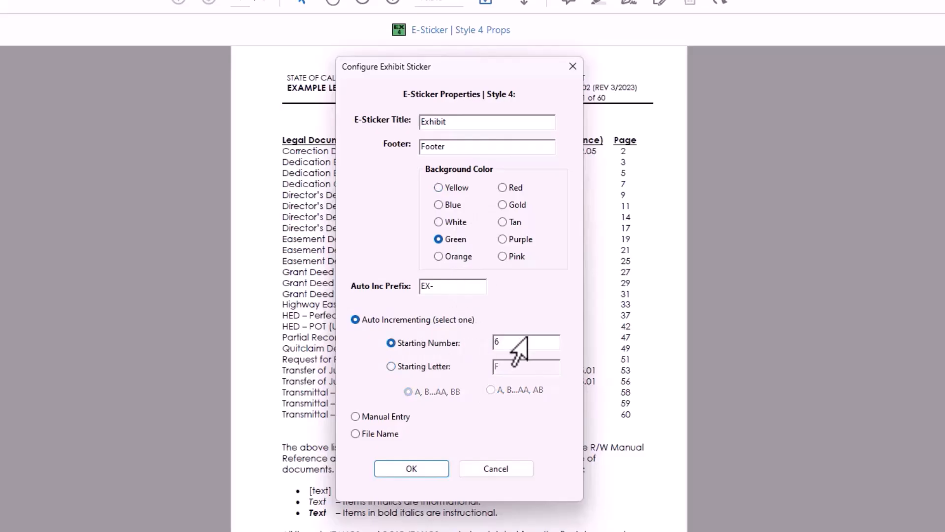
left_click(504, 341)
double_click(519, 342)
type("1")
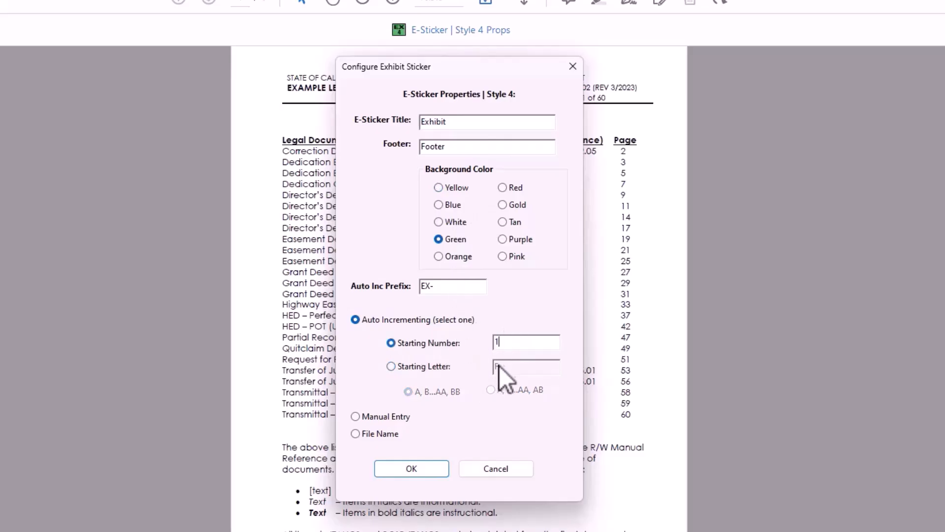
left_click(425, 468)
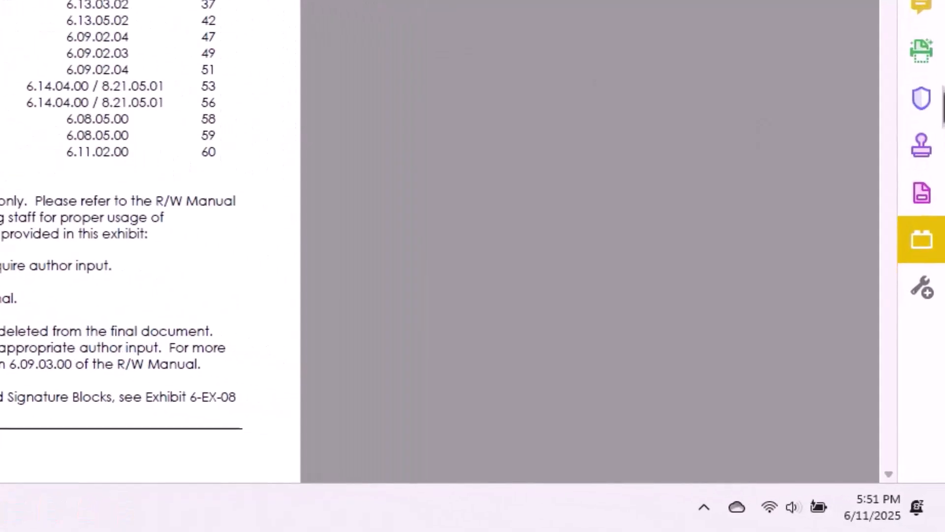
Step: Choose the sticker stamp from the E-Sticker | All-in-One set and place five stickers, EX-1 to EX-5, in a column over the document titles
left_click(927, 134)
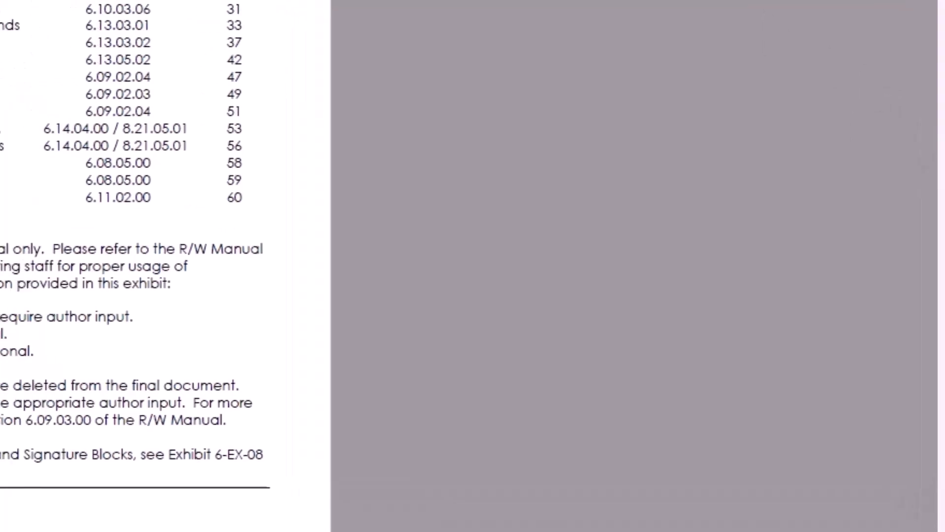
left_click(203, 99)
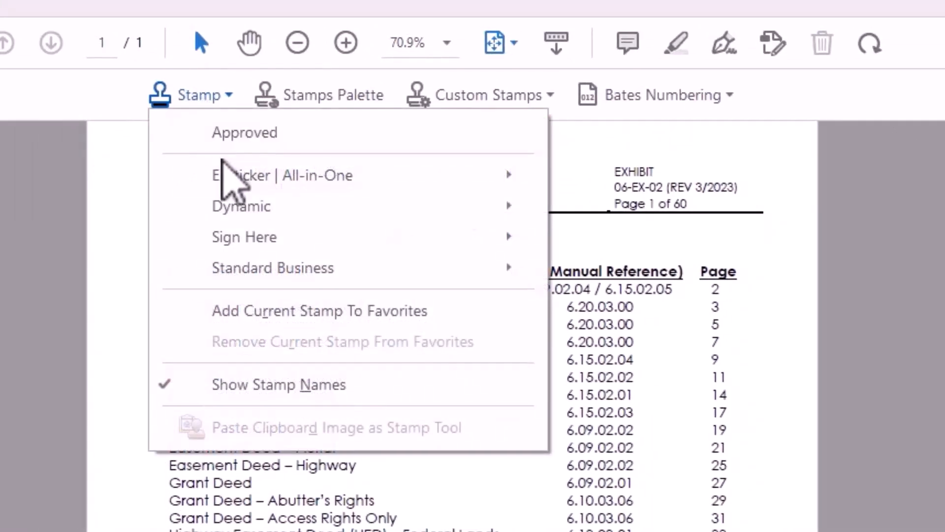
mouse_move(222, 163)
left_click(561, 185)
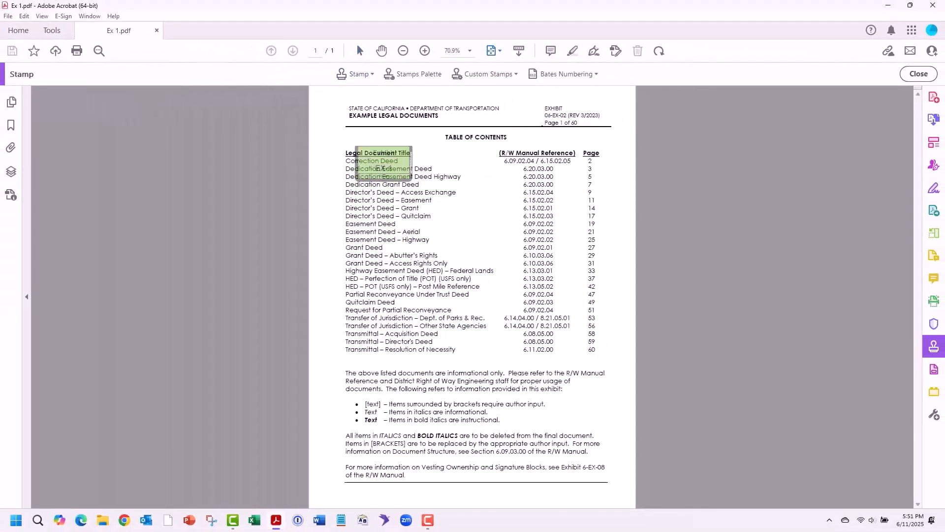
left_click(379, 159)
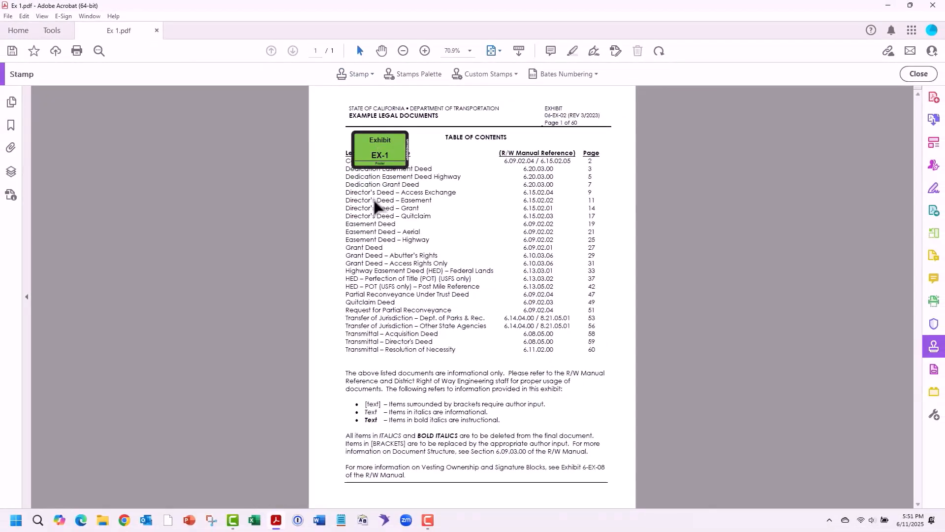
left_click(374, 200)
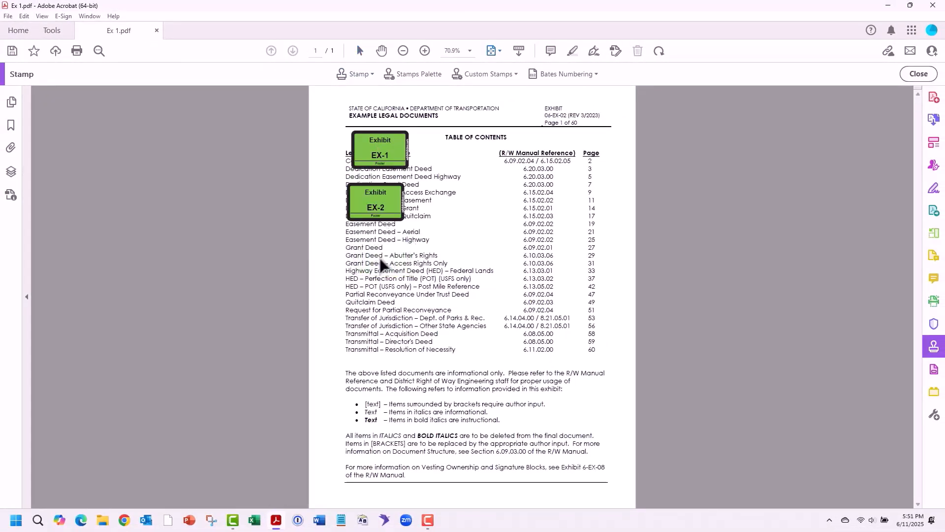
left_click(380, 259)
left_click(380, 301)
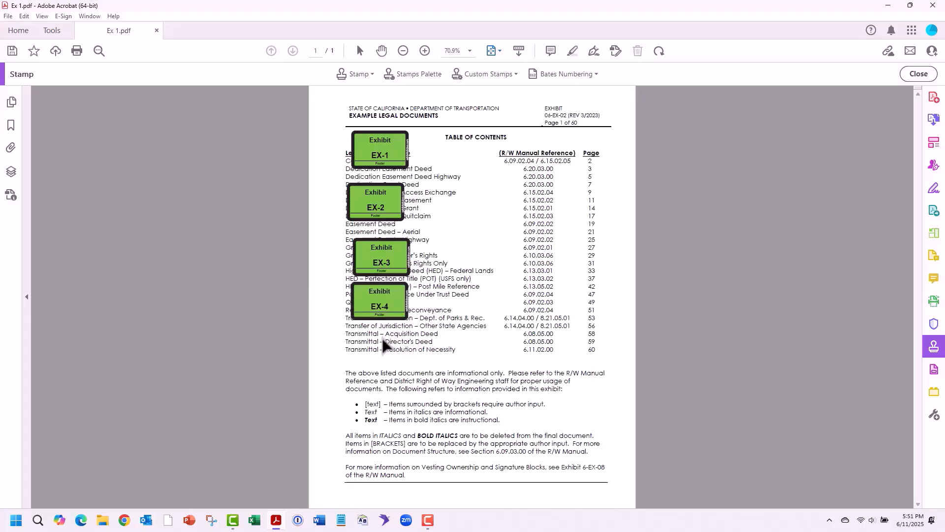
left_click(376, 344)
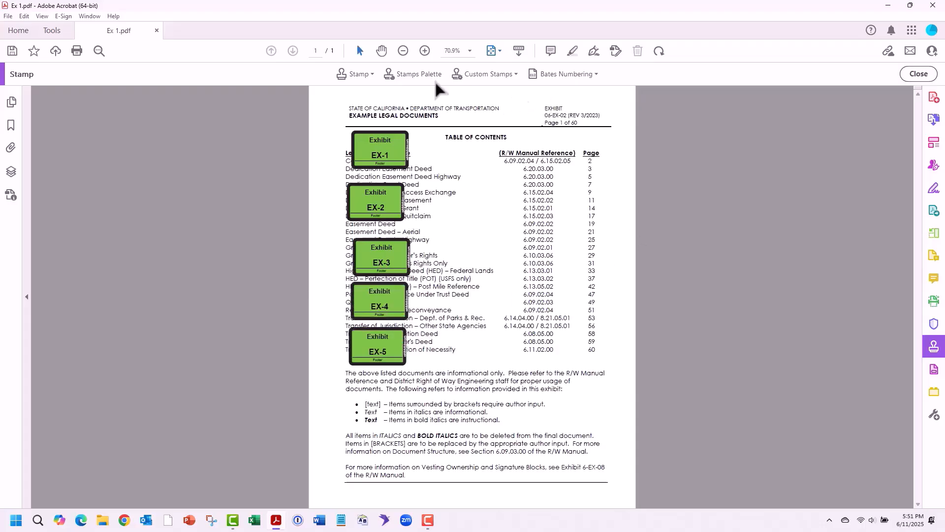
Step: Change the E-Sticker Style 4 properties to auto-increment from starting letter A with a Red background, and apply them
left_click(934, 391)
left_click(486, 73)
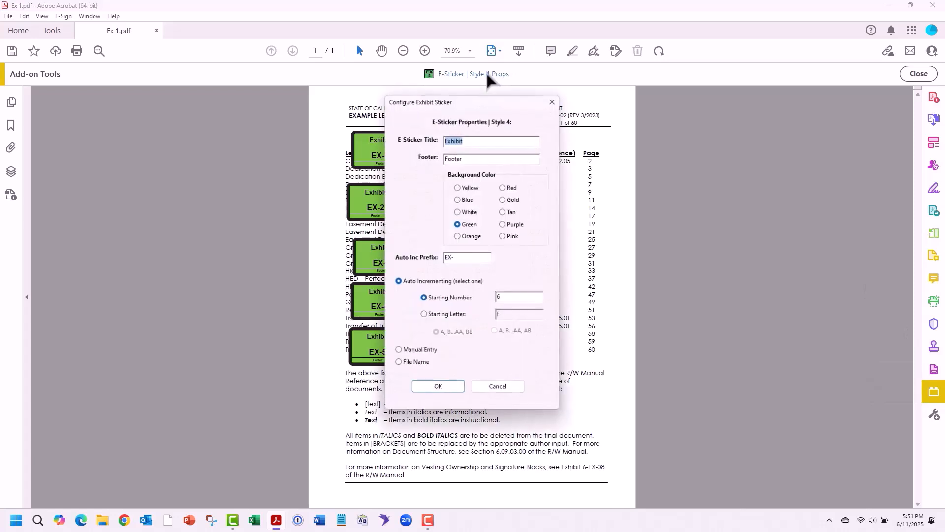
left_click(456, 314)
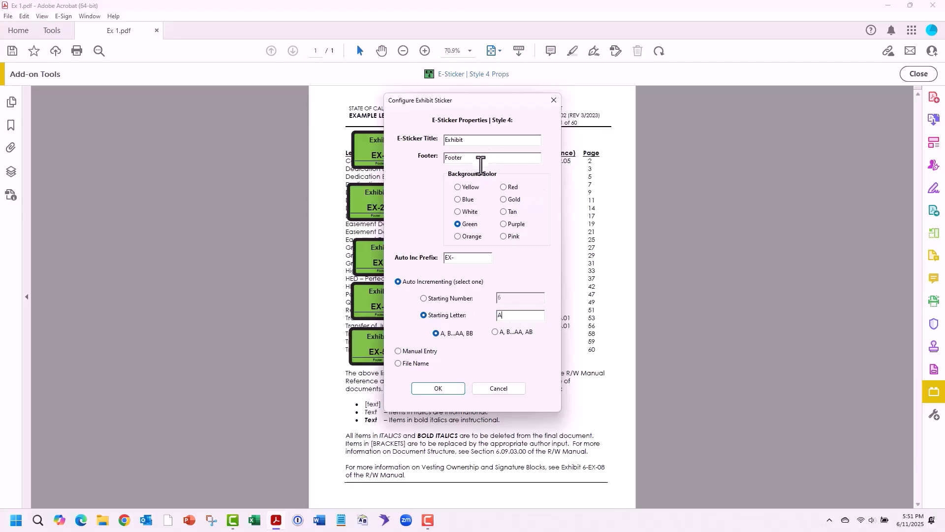
left_click(514, 190)
left_click(439, 389)
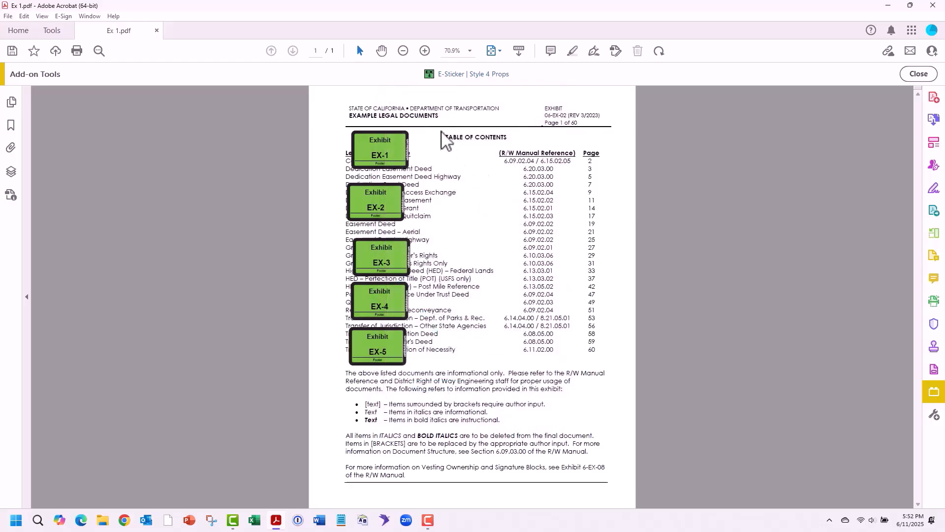
Step: Place four red lettered stickers, EX-A to EX-D, in a column beside the green numbered ones
left_click(457, 147)
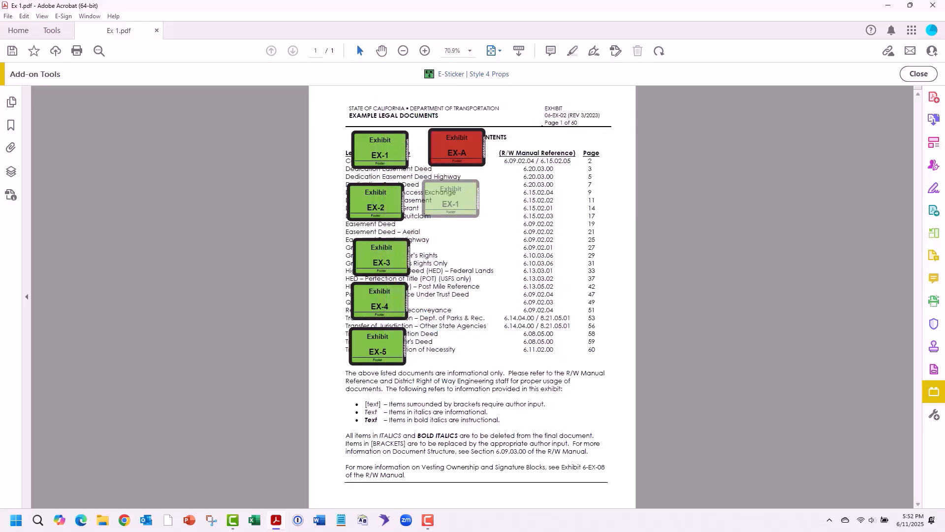
left_click(450, 203)
left_click(449, 257)
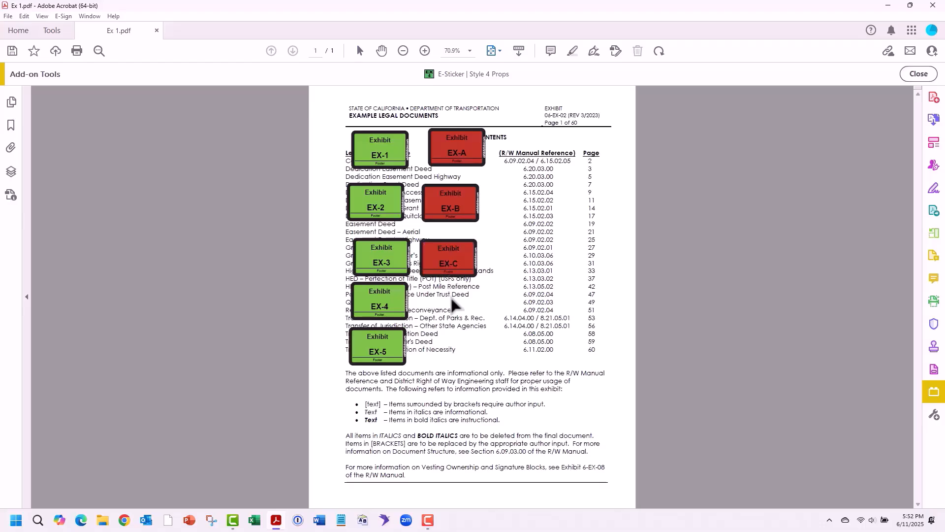
left_click(445, 300)
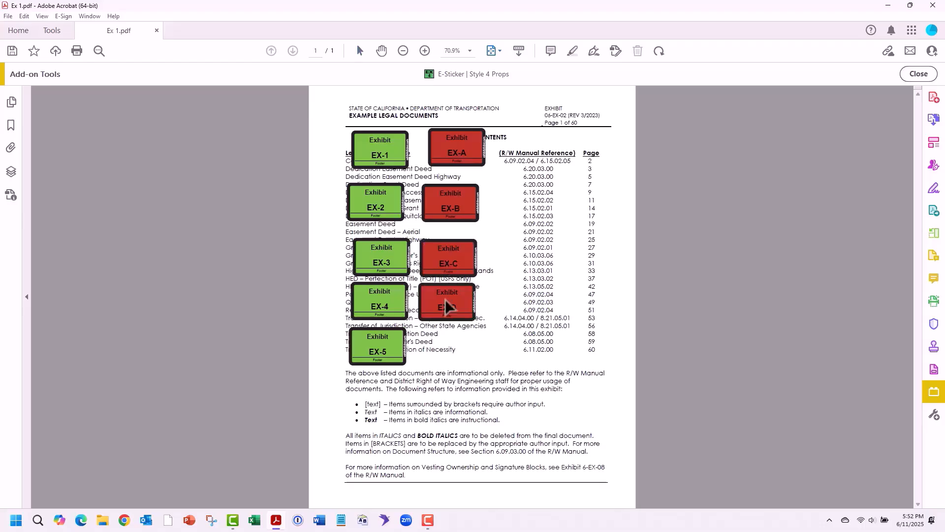
Step: Set the E-Sticker Style 4 numbering to Manual Entry with a Gold background and apply it
left_click(449, 73)
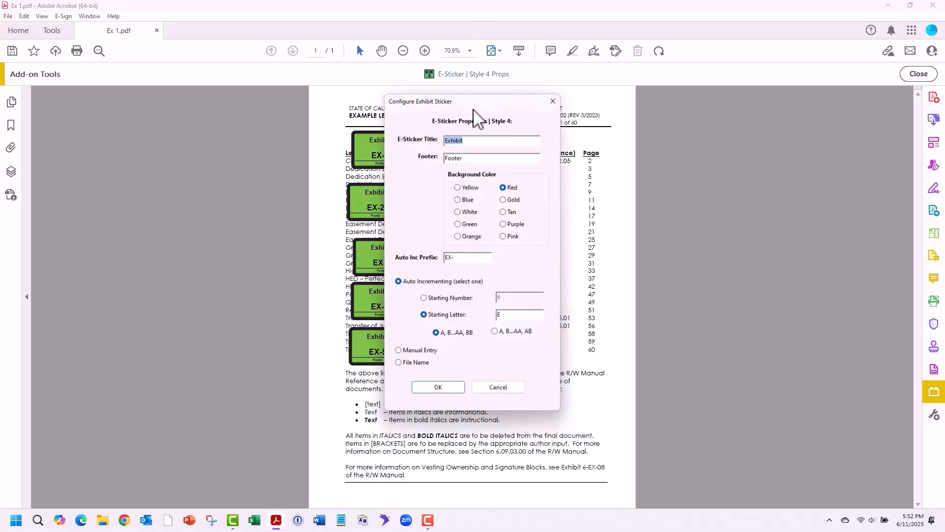
left_click(399, 351)
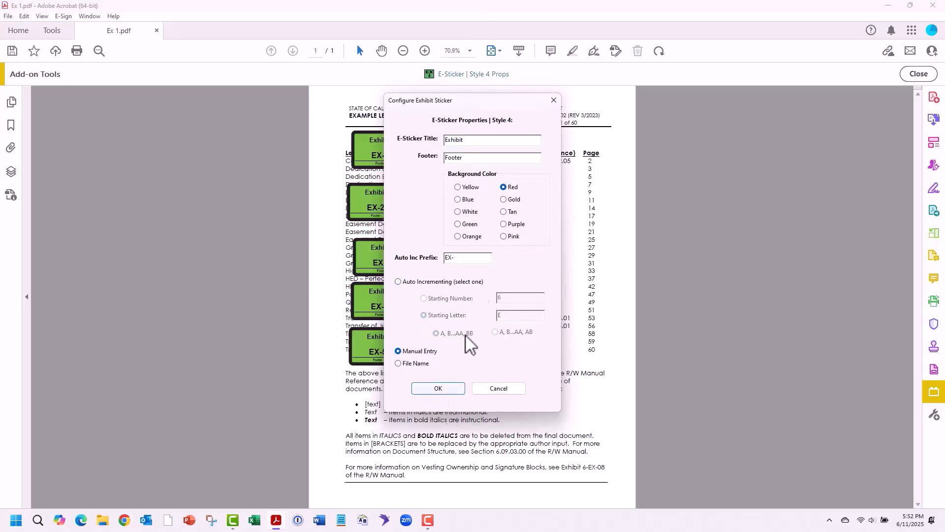
left_click(508, 199)
left_click(427, 387)
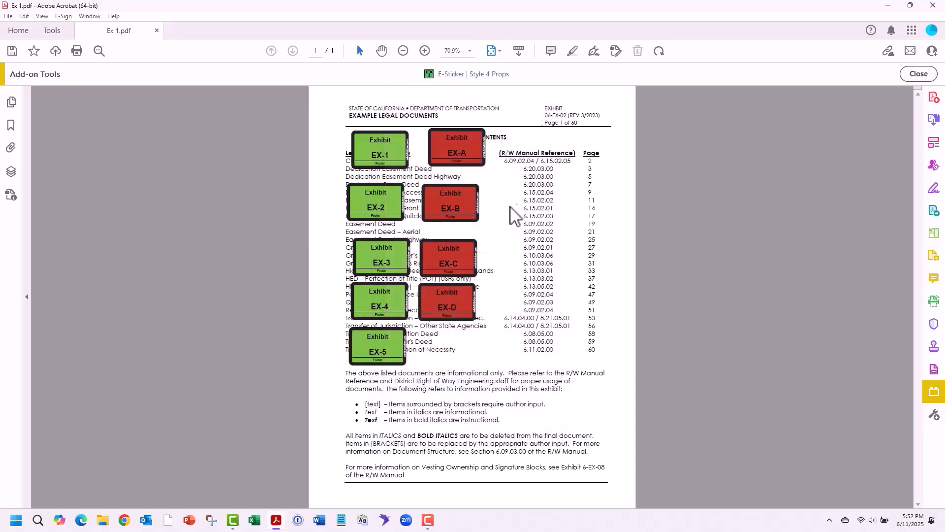
Step: Place two gold stickers over the R/W Manual Reference column, entering the exhibit numbers 1 and 55 for them
left_click(530, 158)
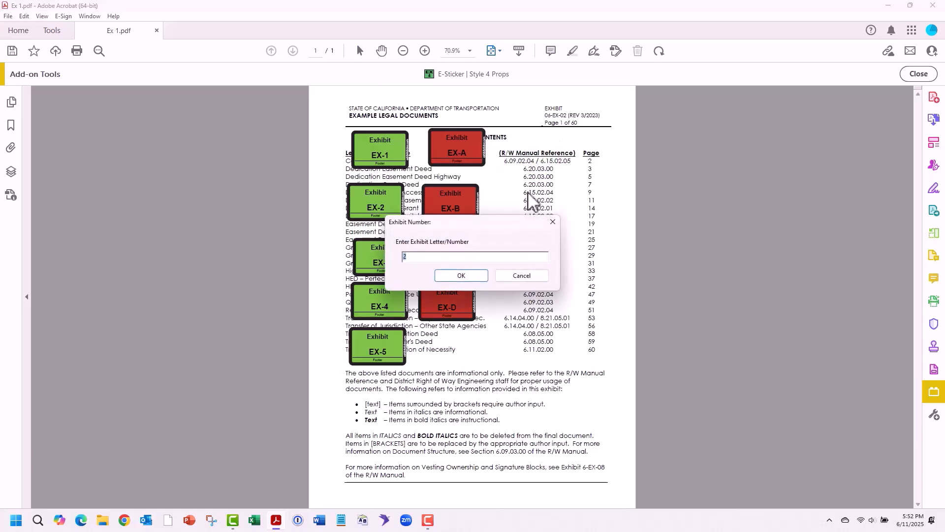
key("Return")
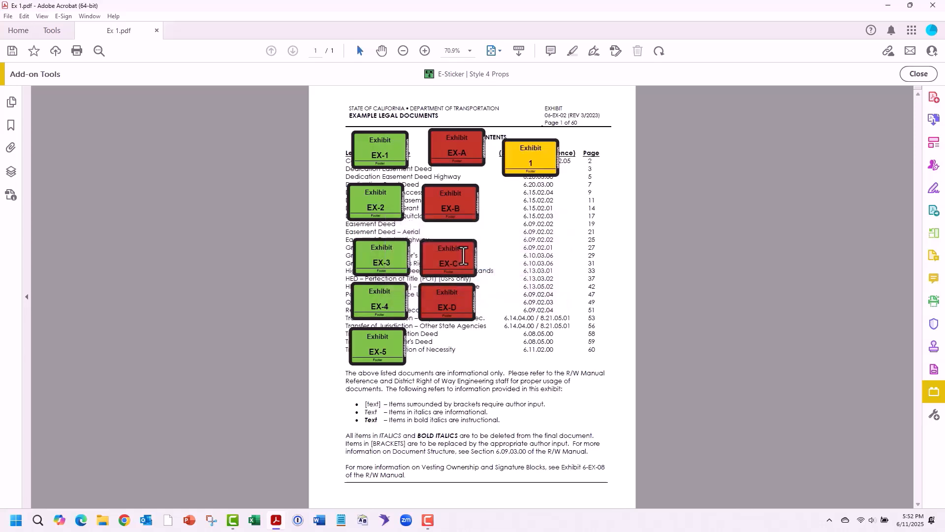
left_click(521, 201)
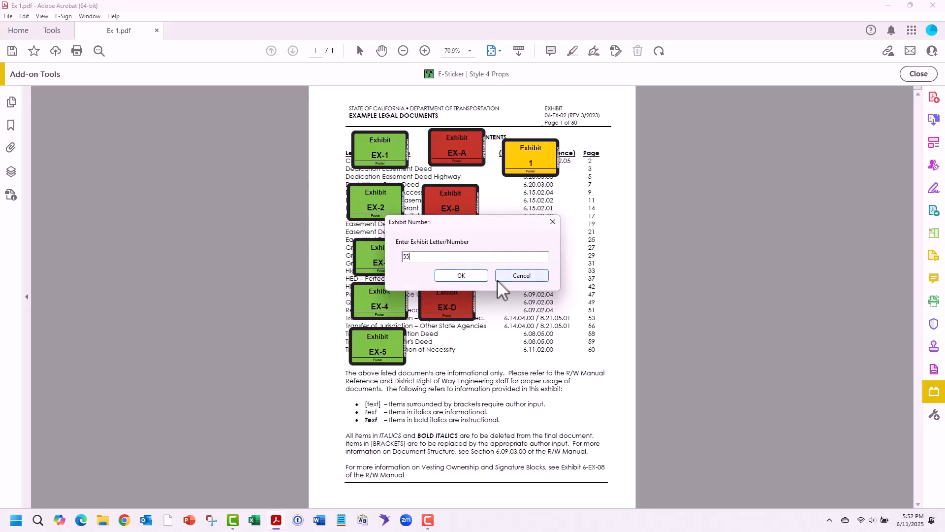
key("Return")
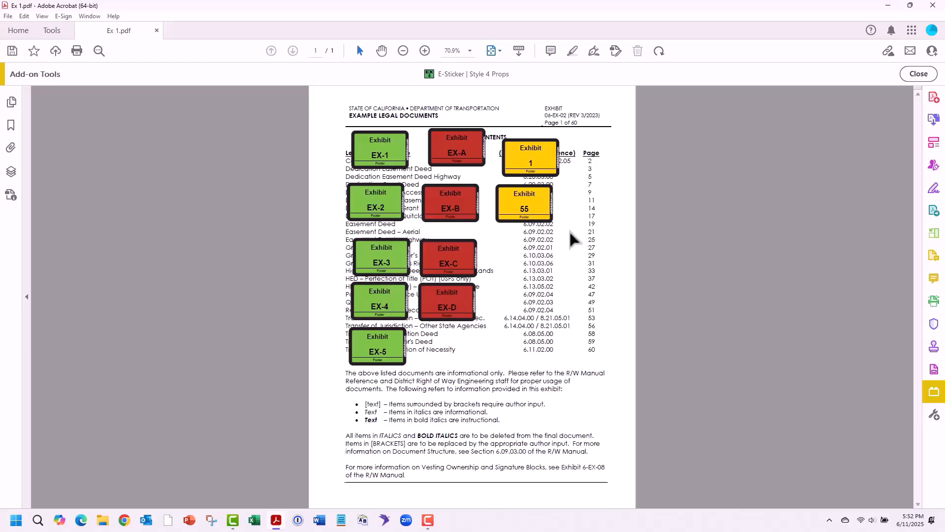
Step: Set the E-Sticker Style 4 numbering to File Name with a Pink background and place one sticker near the page's lower-right corner
left_click(485, 74)
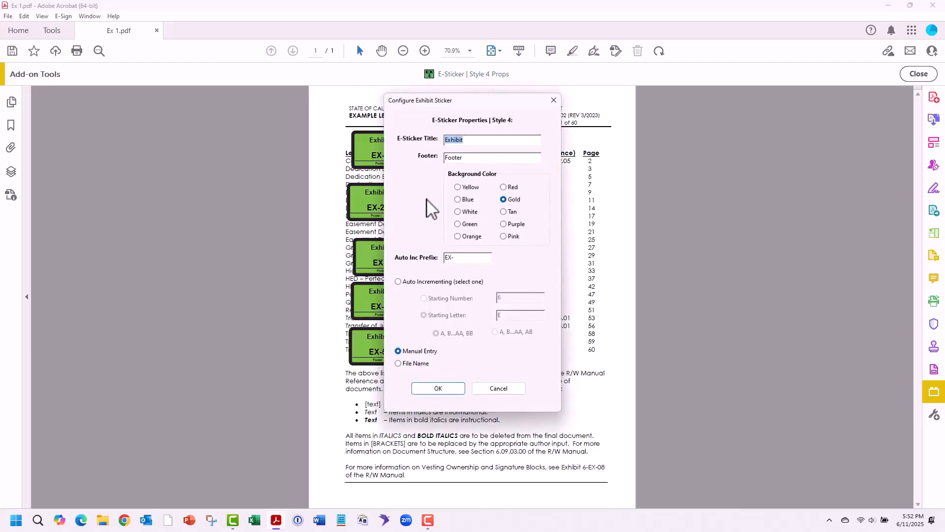
left_click(415, 364)
left_click(446, 387)
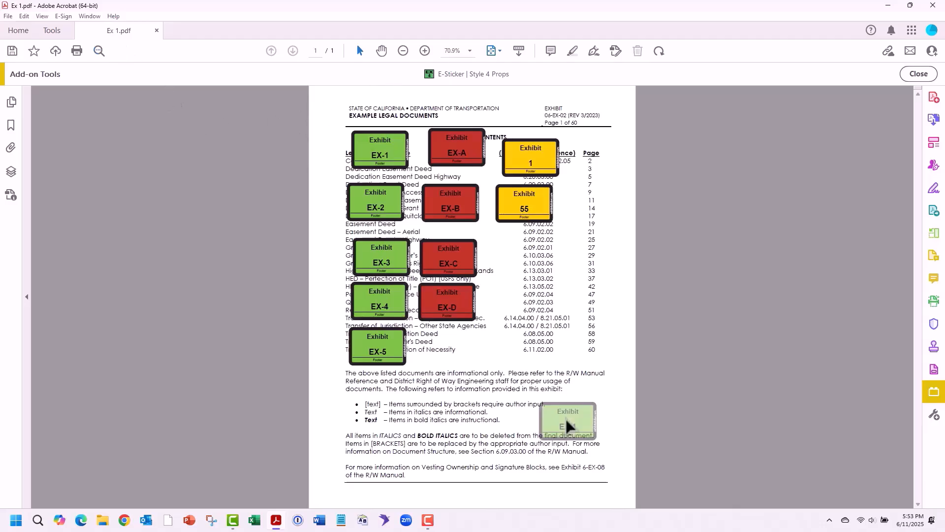
left_click(562, 468)
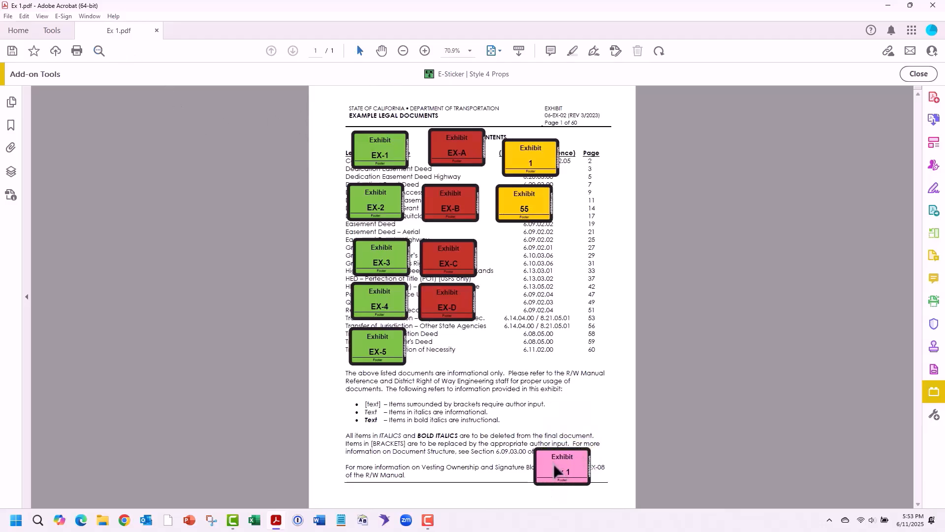